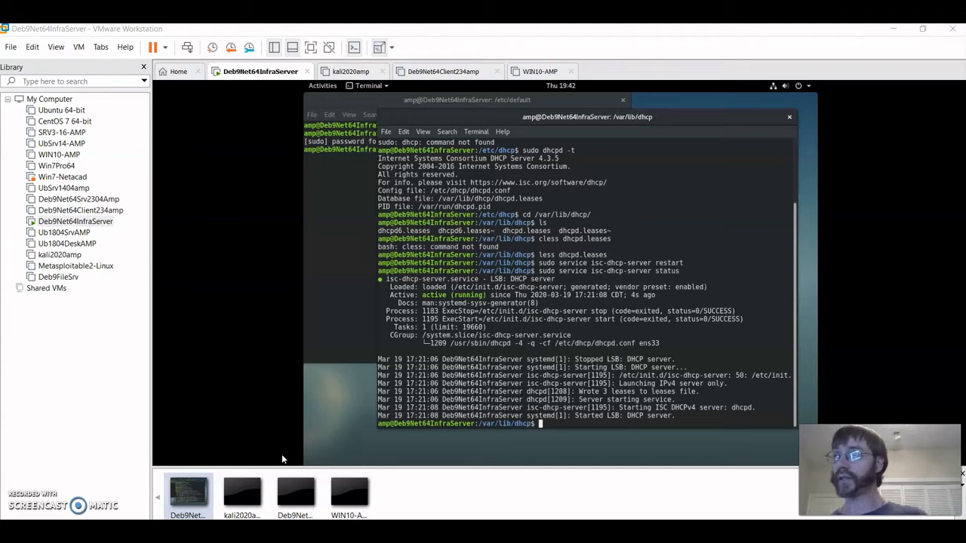
# - Open the VM menu for the running Deb9Net64InfraServer machine
pyautogui.click(79, 48)
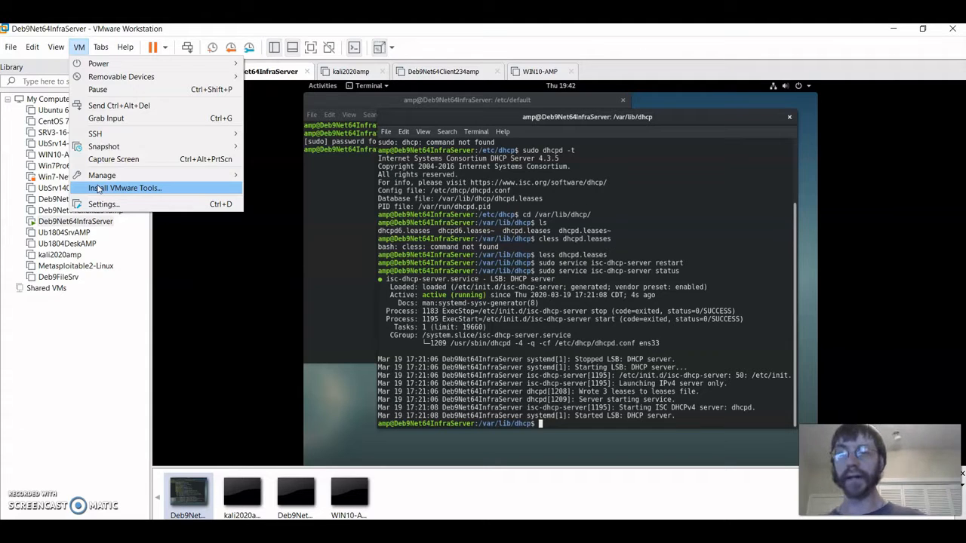
# - Start Install VMware Tools, override the guest's CD-ROM lock, and refocus the guest screen
pyautogui.click(99, 189)
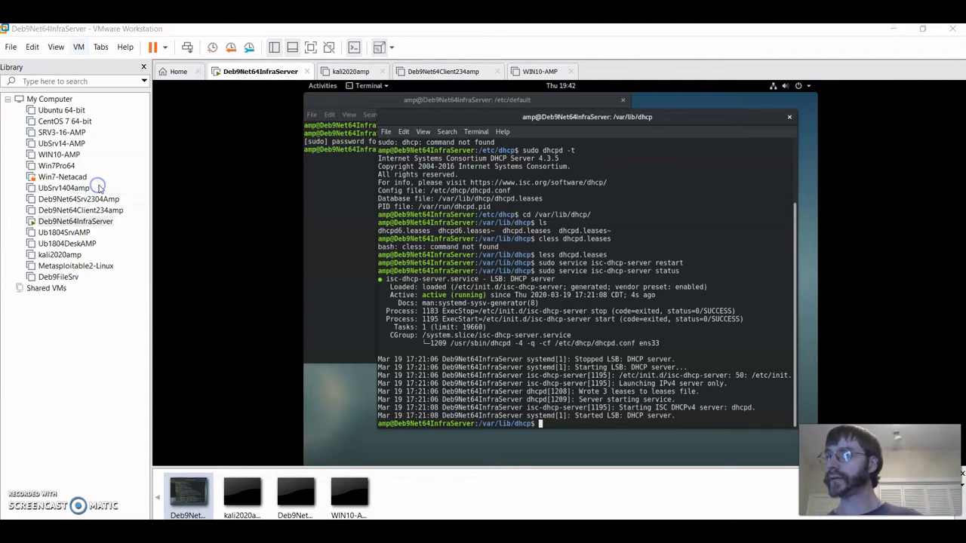
pyautogui.click(524, 320)
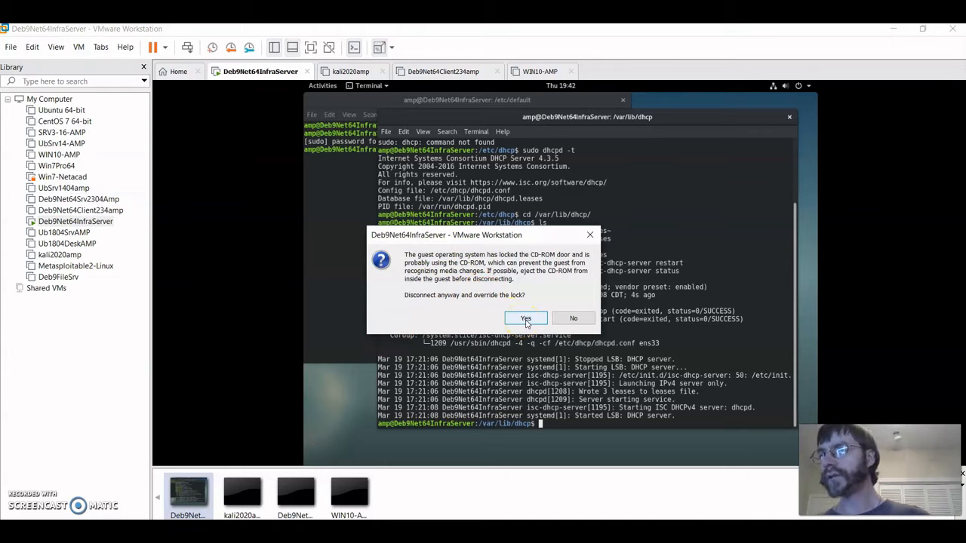
pyautogui.click(526, 320)
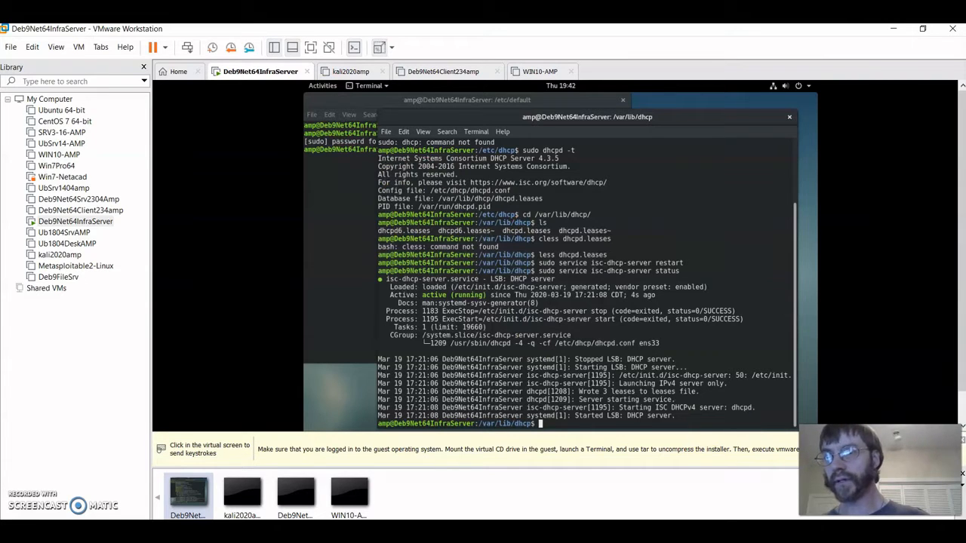
pyautogui.click(470, 312)
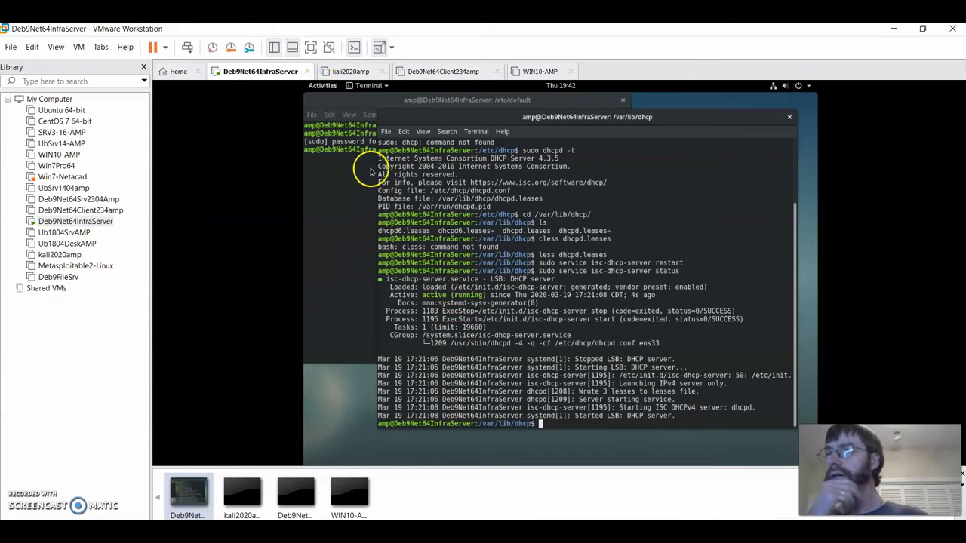
# - Nudge the /etc/default terminal slightly right and down and bring it to the front
pyautogui.click(325, 87)
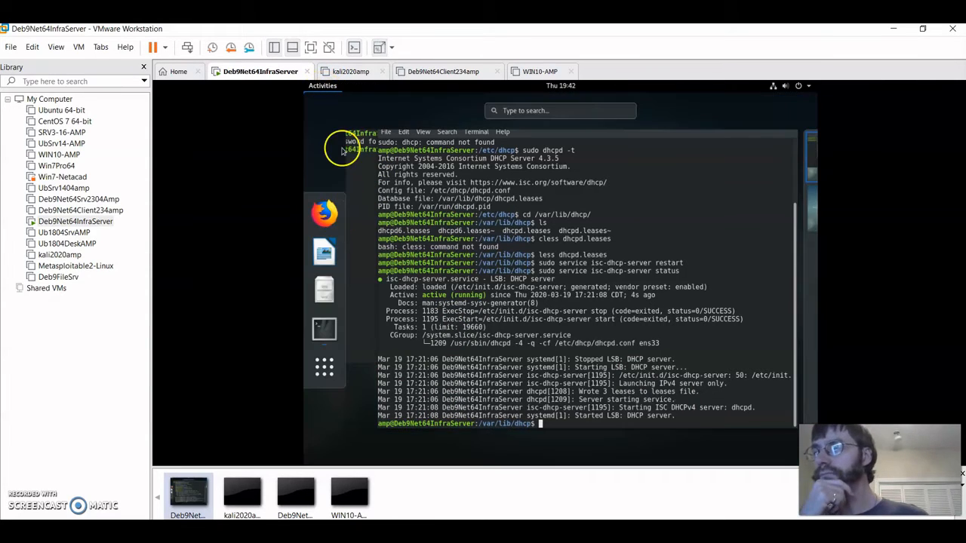
pyautogui.click(377, 297)
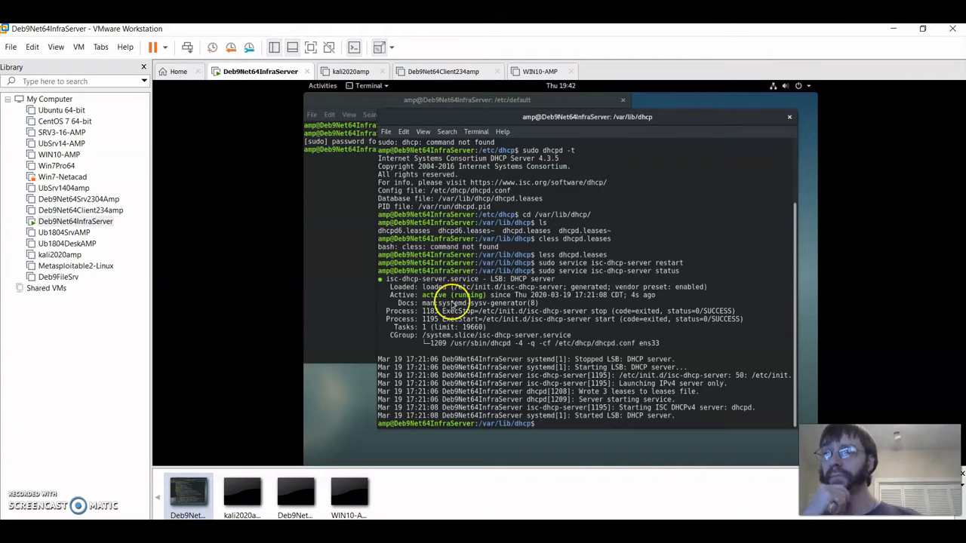
pyautogui.click(342, 184)
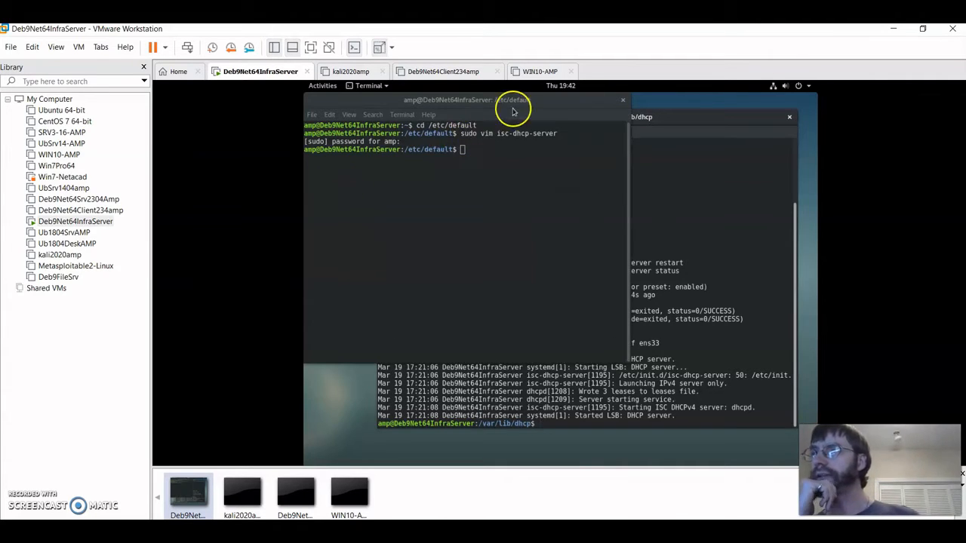
pyautogui.moveTo(612, 109); pyautogui.dragTo(668, 126)
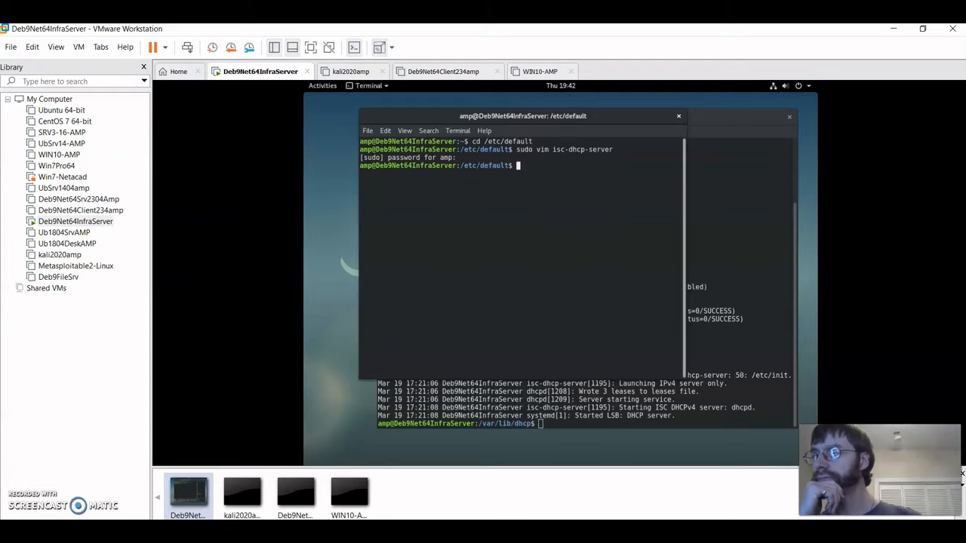
pyautogui.click(366, 251)
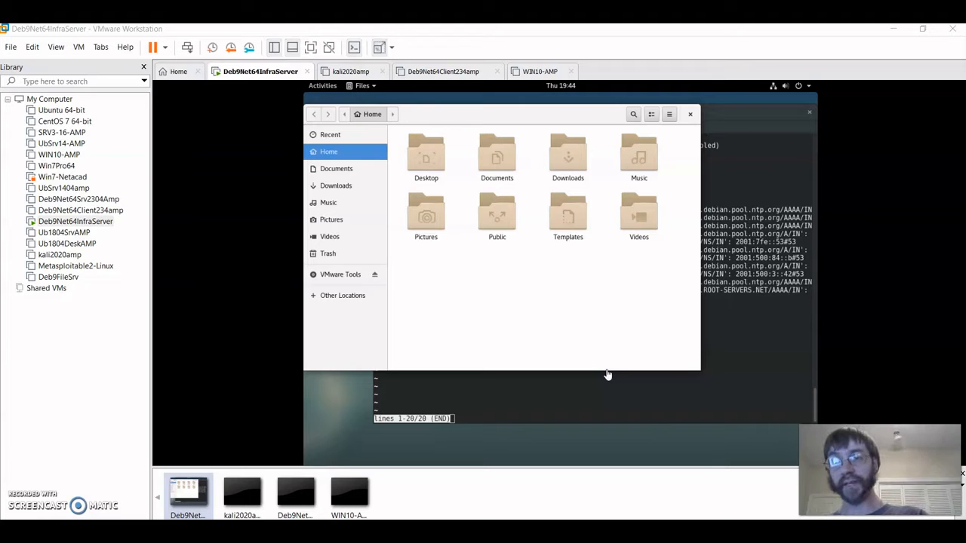
# - Raise the bind9 status terminal and quit its pager back to the shell
pyautogui.click(566, 413)
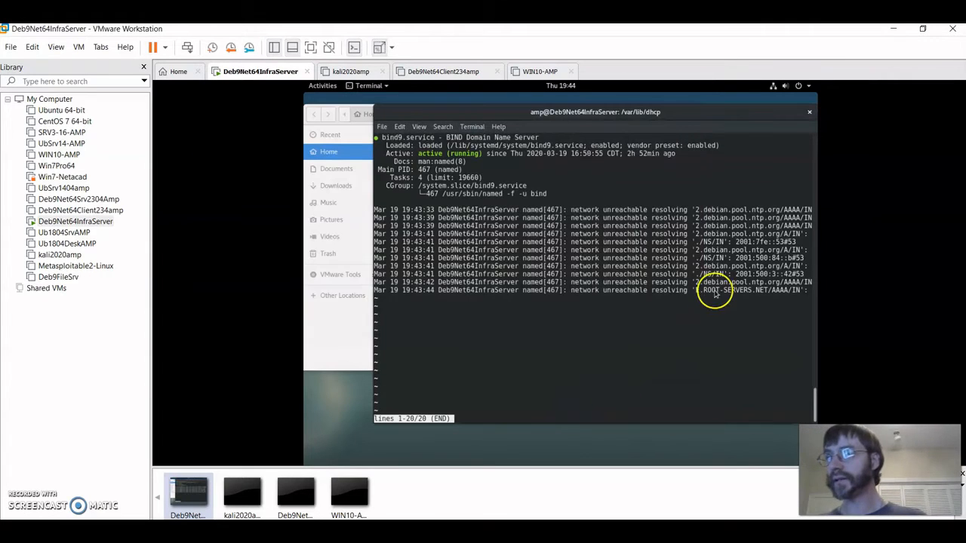
pyautogui.press('q')
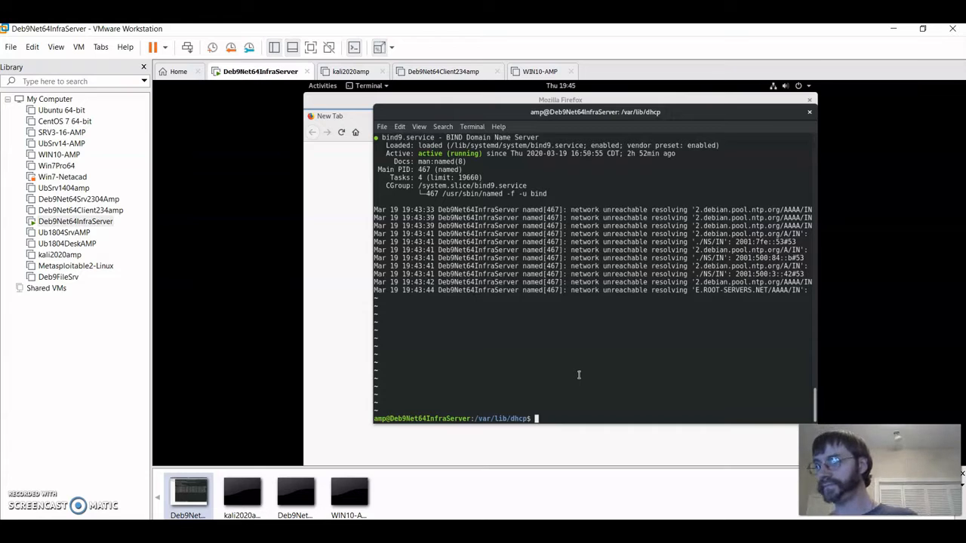
# - Return home and list both /media/cdrom and /media/cdrom0
pyautogui.write('cd')
pyautogui.press('Return')
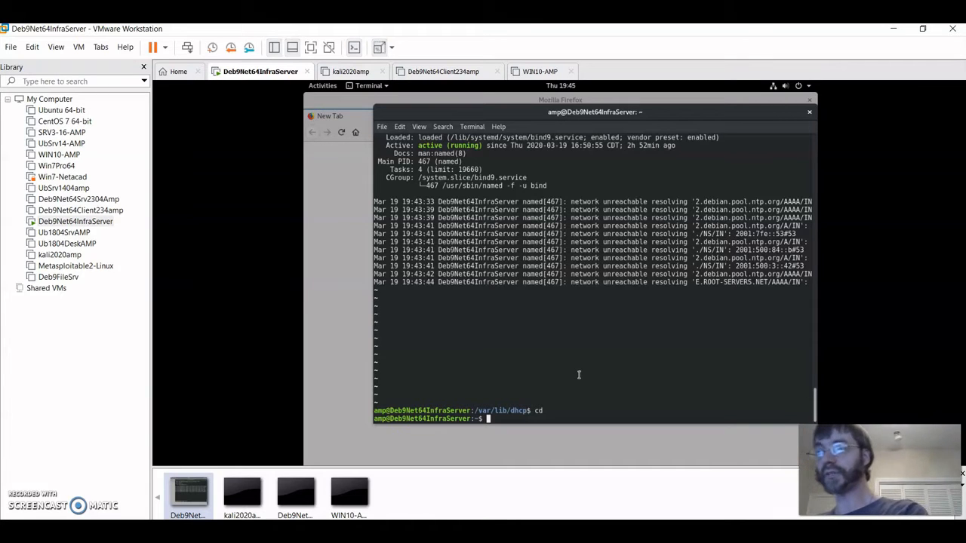
pyautogui.write('ls ')
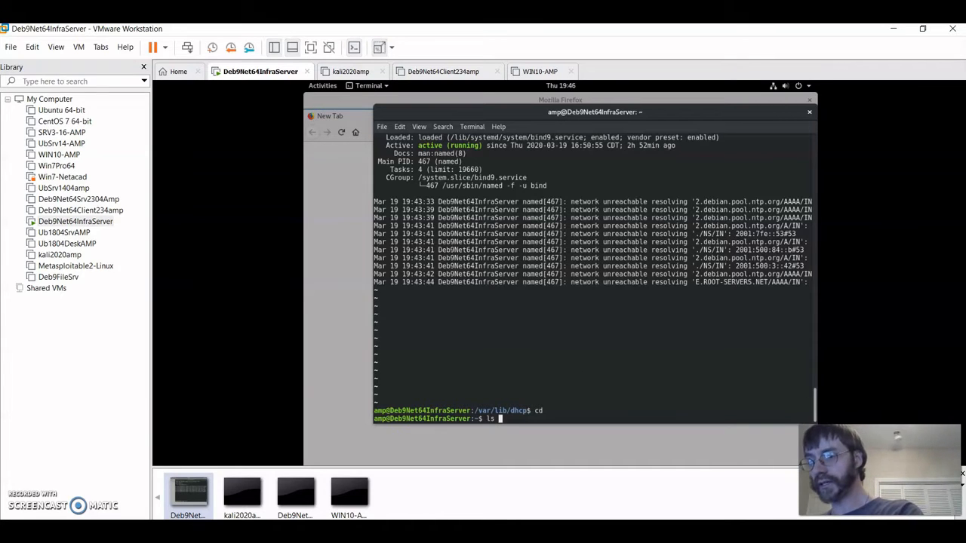
pyautogui.write('/media/c')
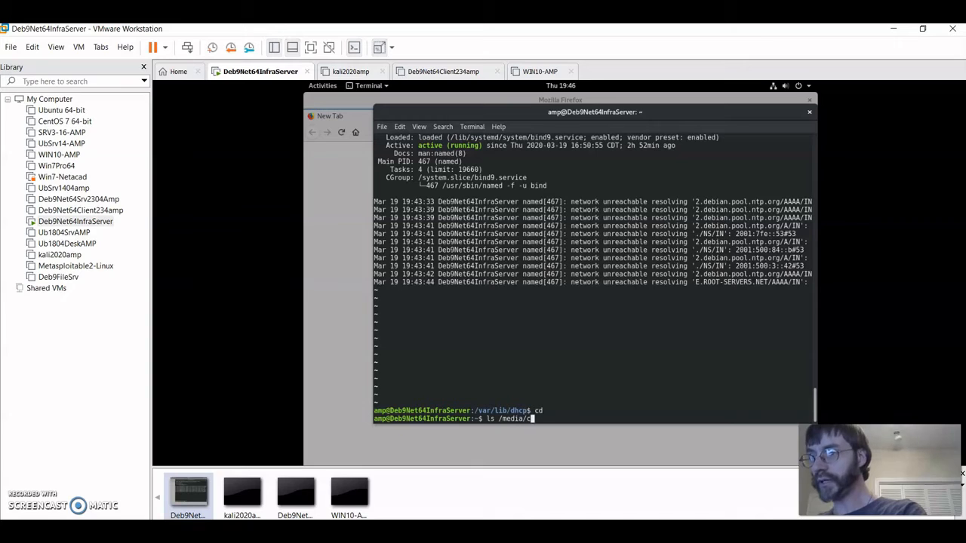
pyautogui.write('drom')
pyautogui.press('Return')
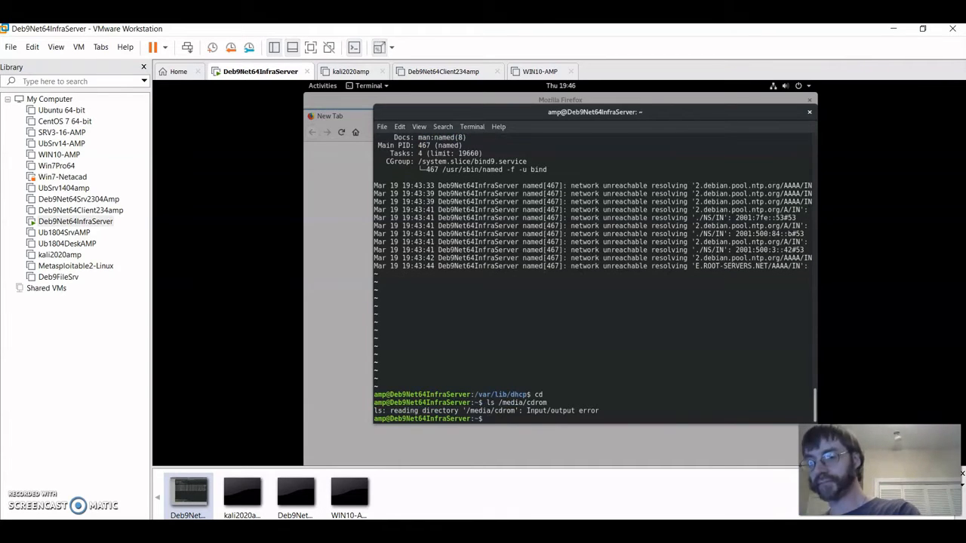
pyautogui.press('Up')
pyautogui.write('0')
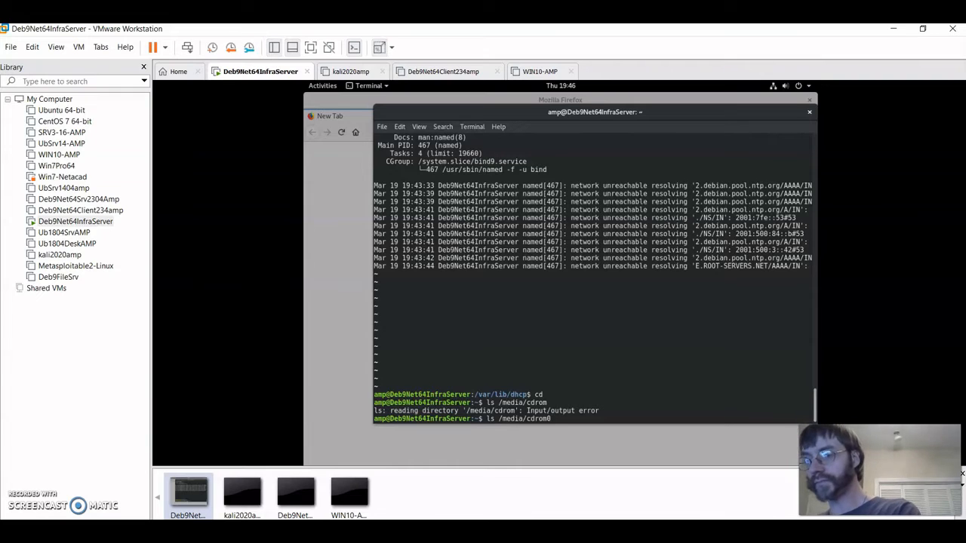
pyautogui.press('Return')
# - Change into /media/cdrom and list it, which fails with Input/output error
pyautogui.write('c')
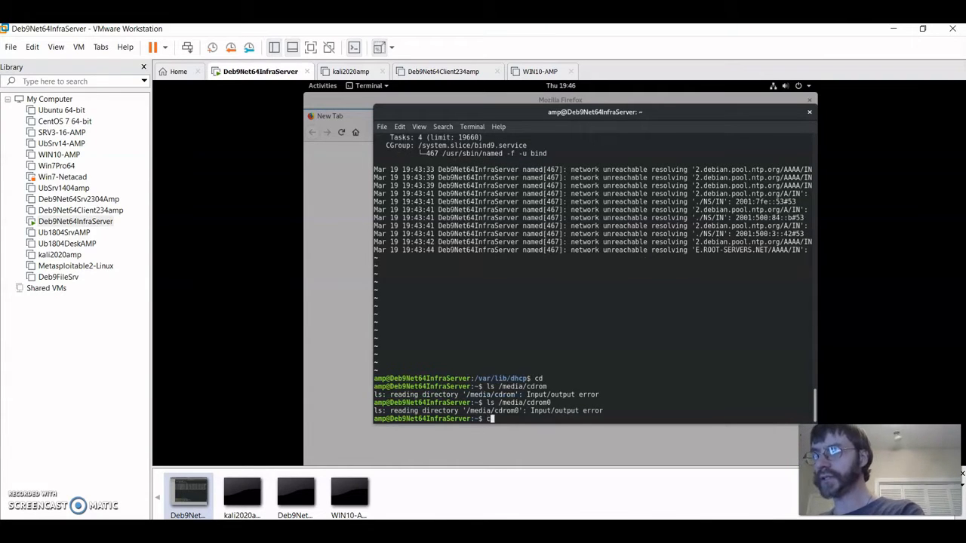
pyautogui.write('d cd')
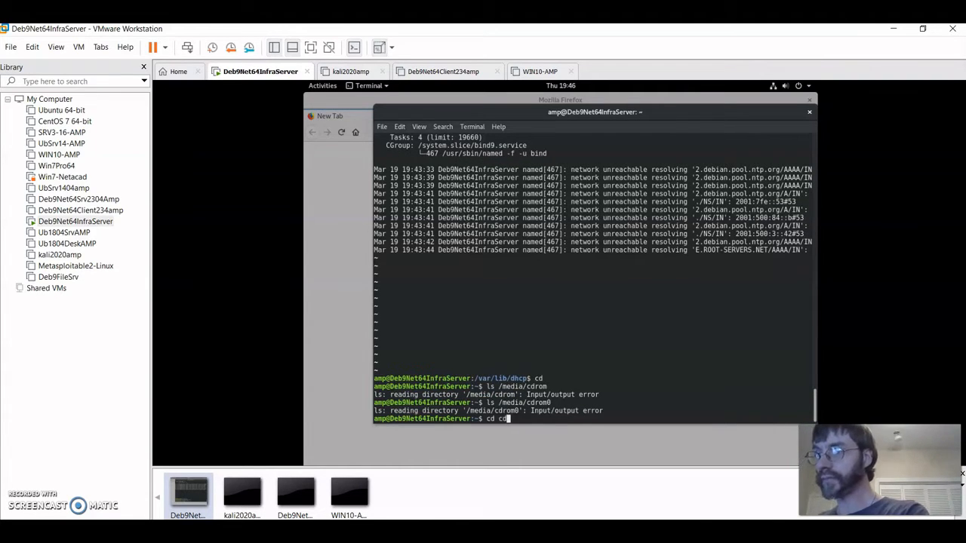
pyautogui.press('BackSpace')
pyautogui.press('BackSpace')
pyautogui.write('/meda')
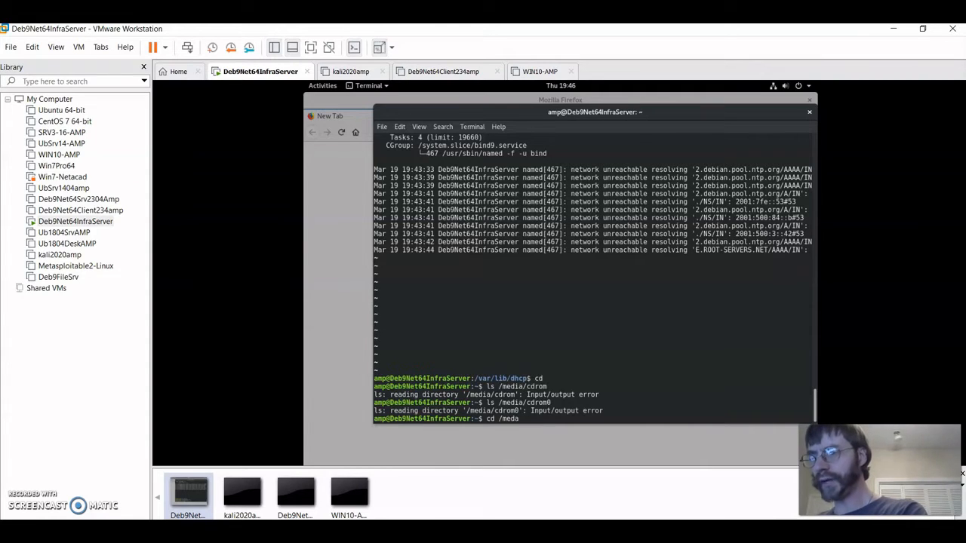
pyautogui.press('BackSpace')
pyautogui.write('ia')
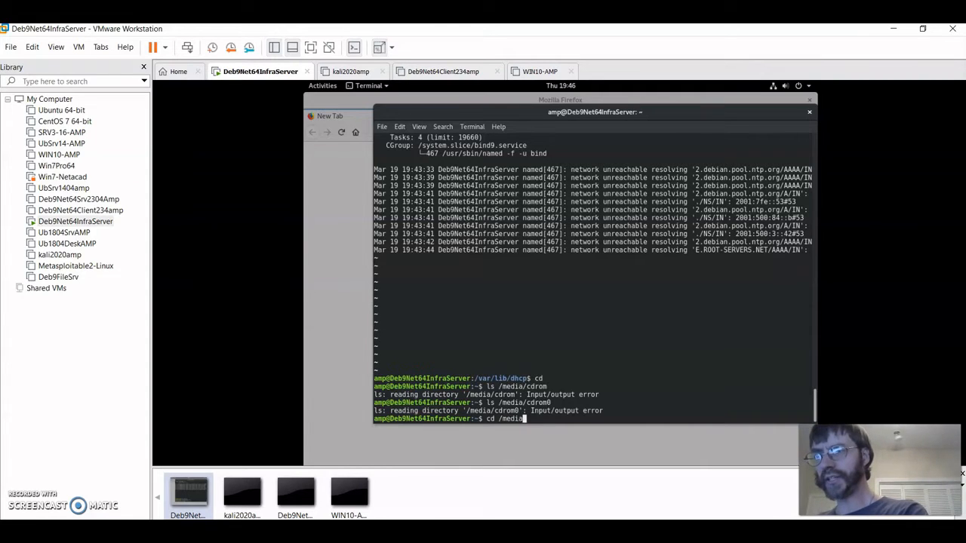
pyautogui.write('/cdrom')
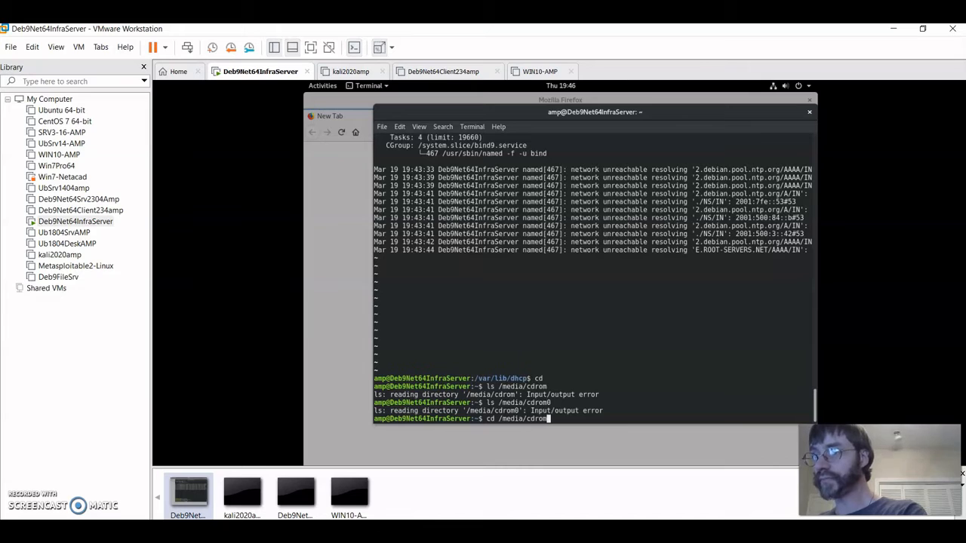
pyautogui.press('Return')
pyautogui.write('ls')
pyautogui.press('Return')
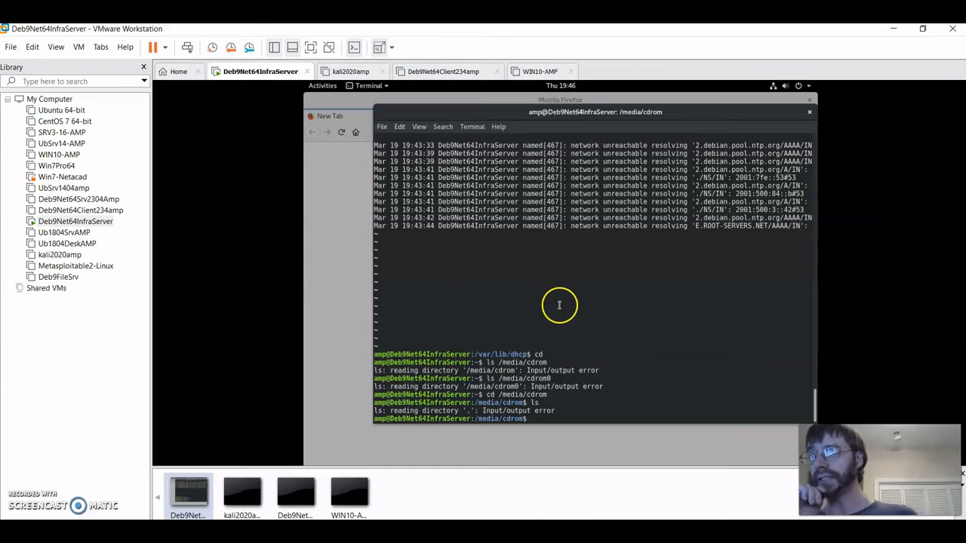
# - Close Firefox with both tabs and force-eject the busy VMware Tools disc in Files
pyautogui.click(809, 100)
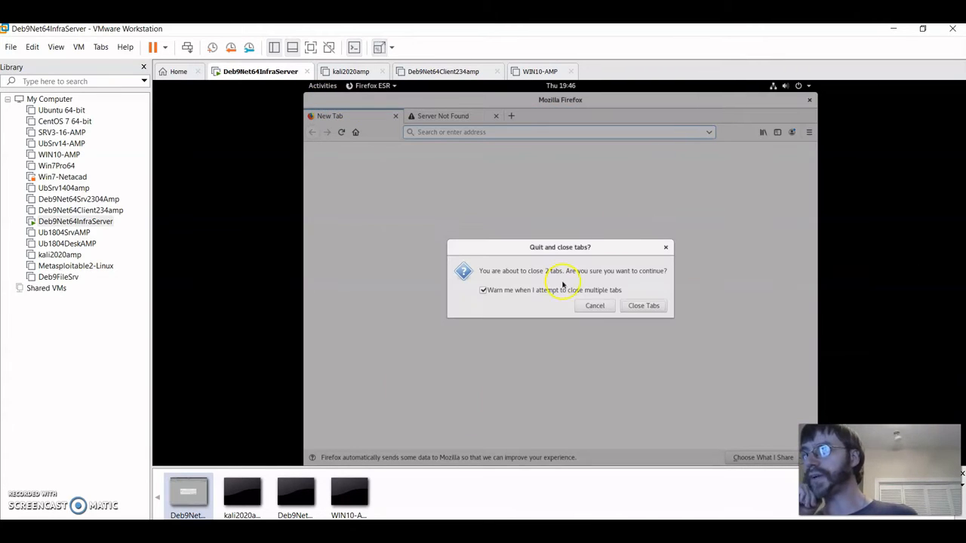
pyautogui.click(636, 306)
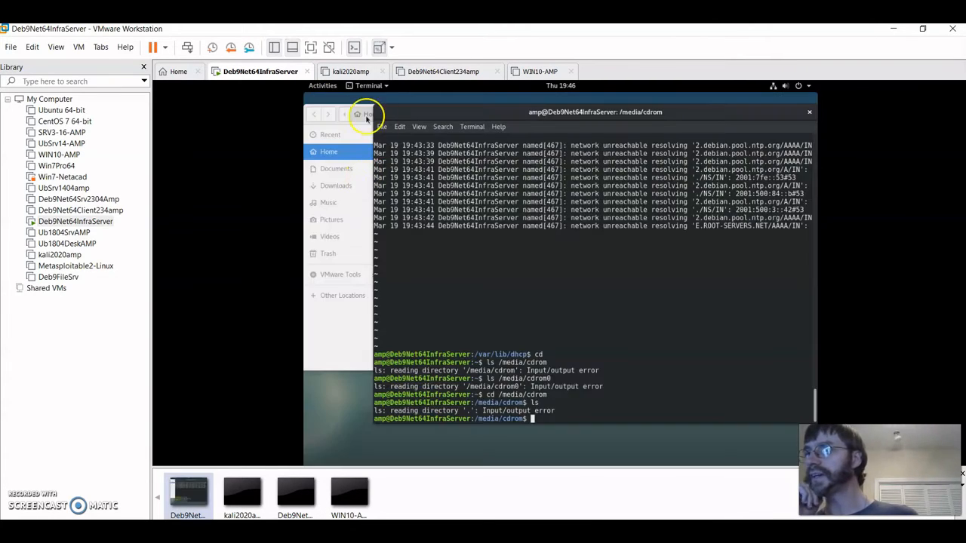
pyautogui.click(340, 312)
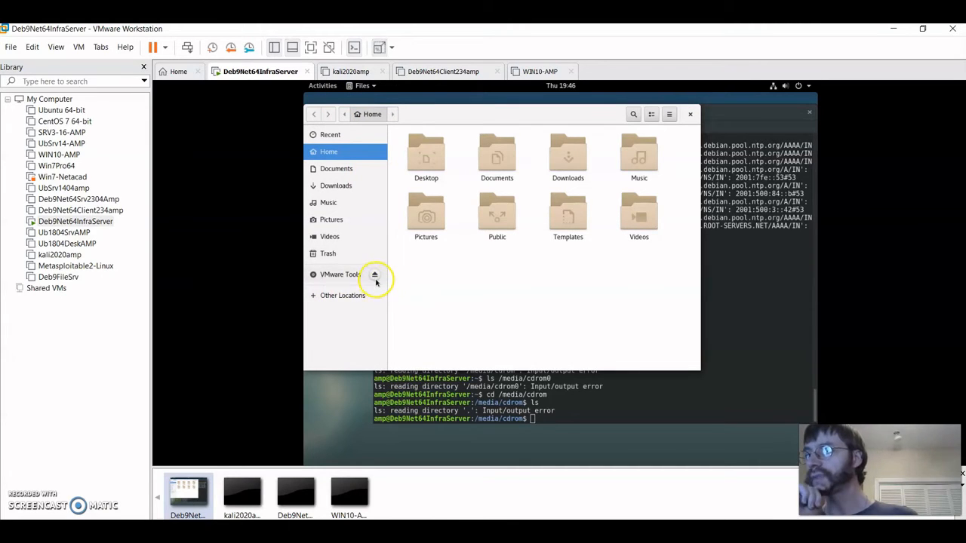
pyautogui.click(375, 275)
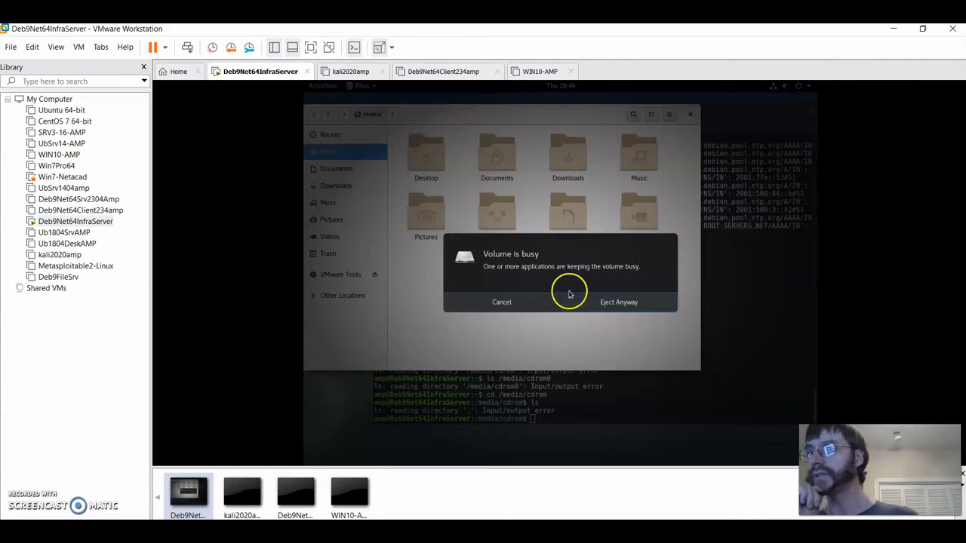
pyautogui.click(606, 302)
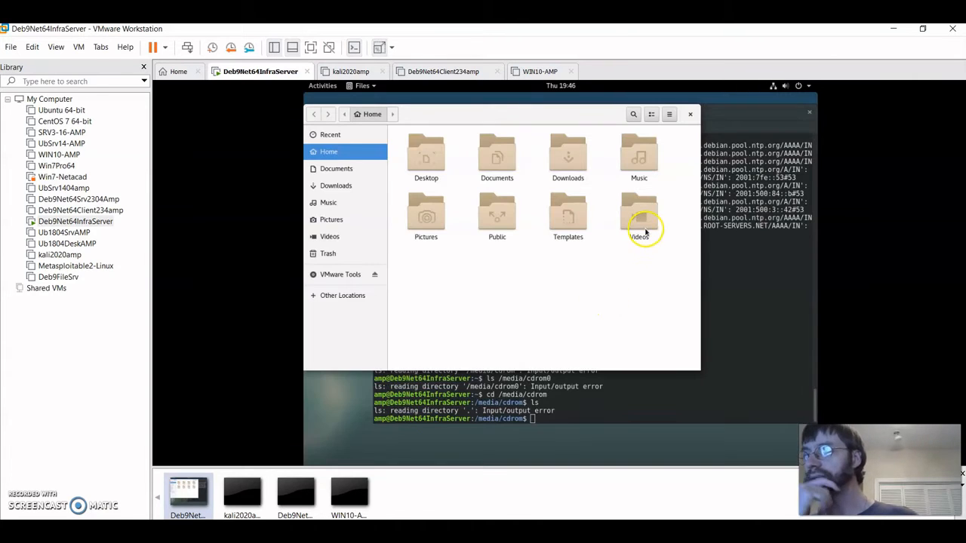
# - Dismiss the unplug notice and return the terminal shell to the home folder
pyautogui.click(608, 408)
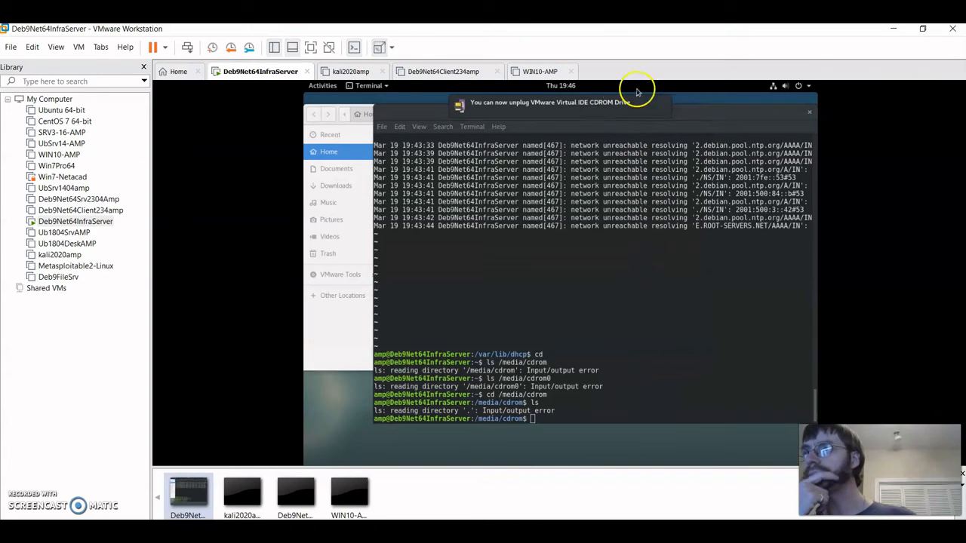
pyautogui.moveTo(665, 108)
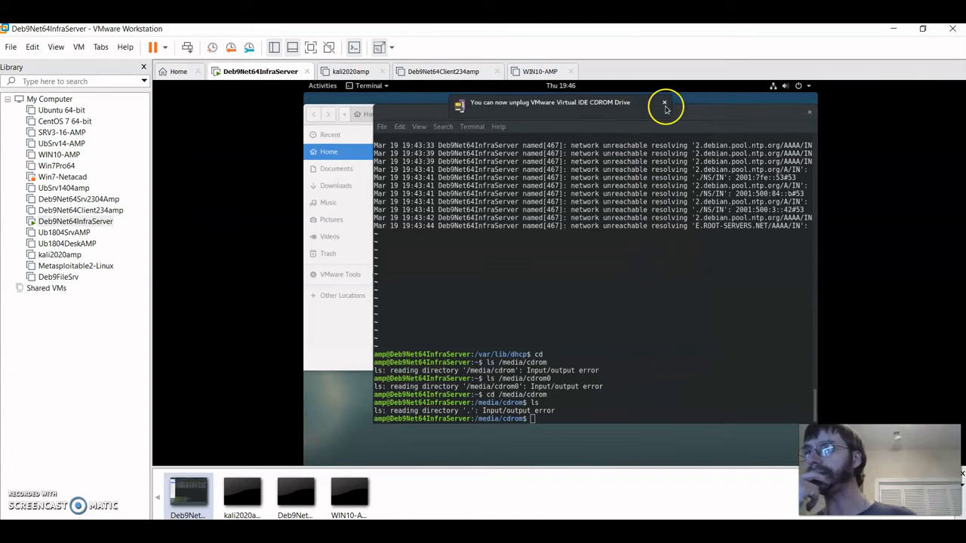
pyautogui.click(656, 261)
pyautogui.write('cd')
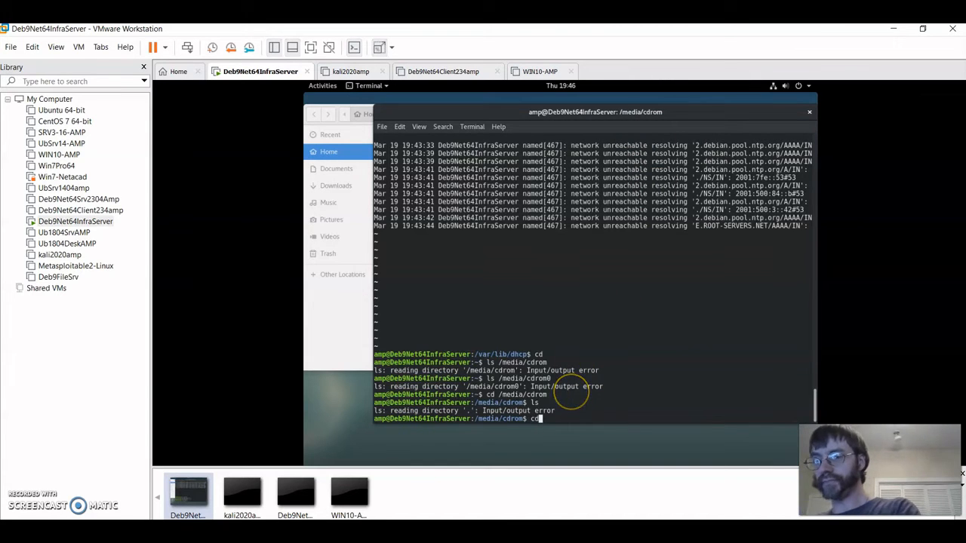
pyautogui.press('Return')
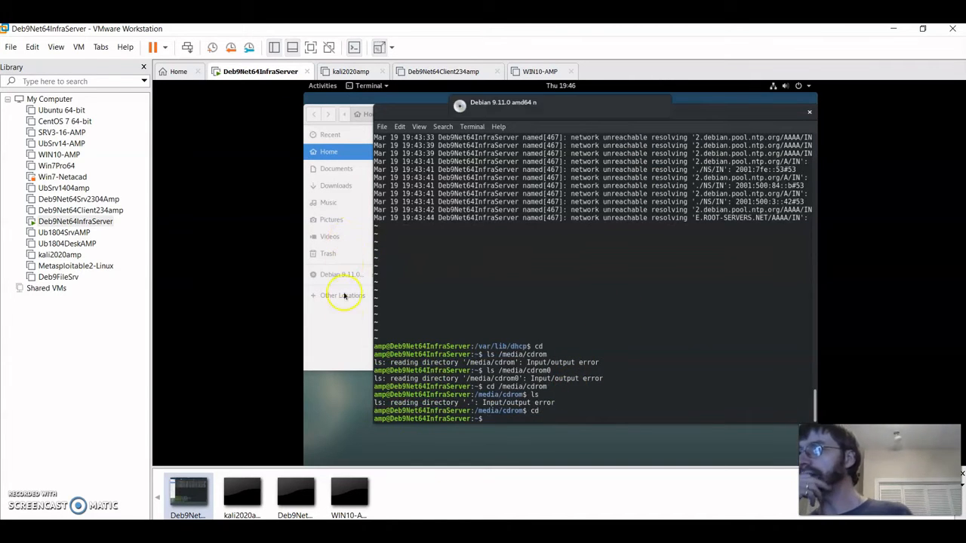
# - Eject the Debian 9.11.0 install disc and insert the VMware Tools installer disc via the VM menu
pyautogui.click(340, 335)
pyautogui.click(374, 276)
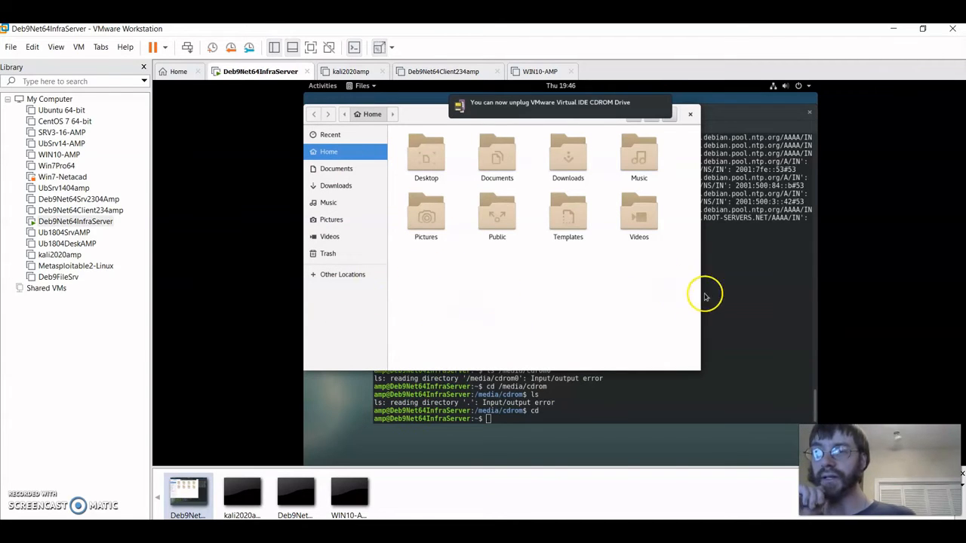
pyautogui.click(734, 277)
pyautogui.click(78, 47)
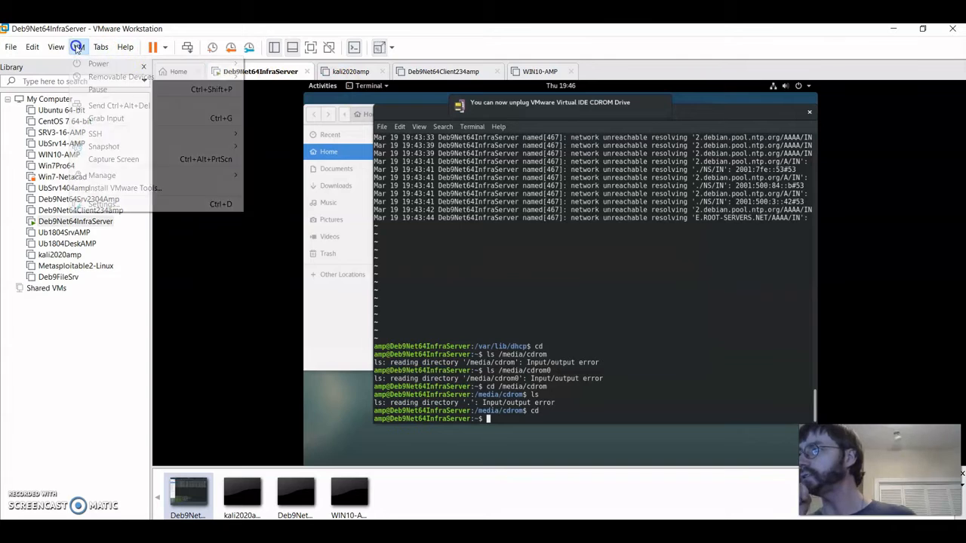
pyautogui.click(134, 188)
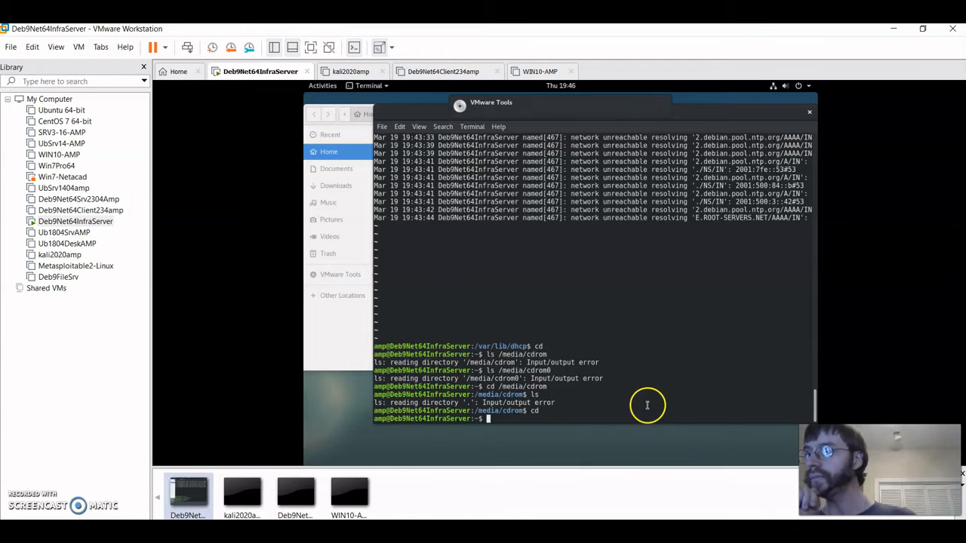
pyautogui.write('ls')
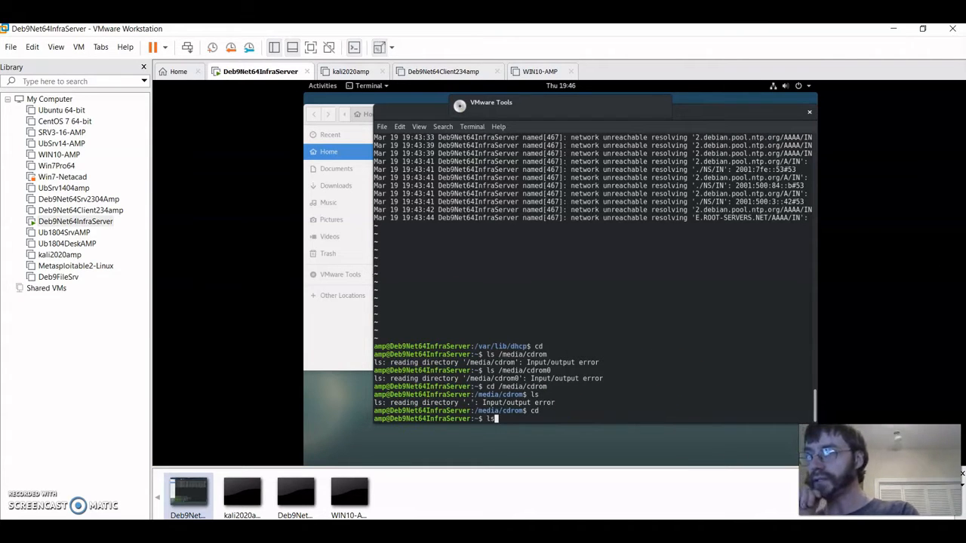
pyautogui.press('Up')
pyautogui.press('Up')
pyautogui.press('Up')
# - Enter /media/cdrom, list it with ls and ls -l, and begin a cp of the VMwareTools archive
pyautogui.press('Return')
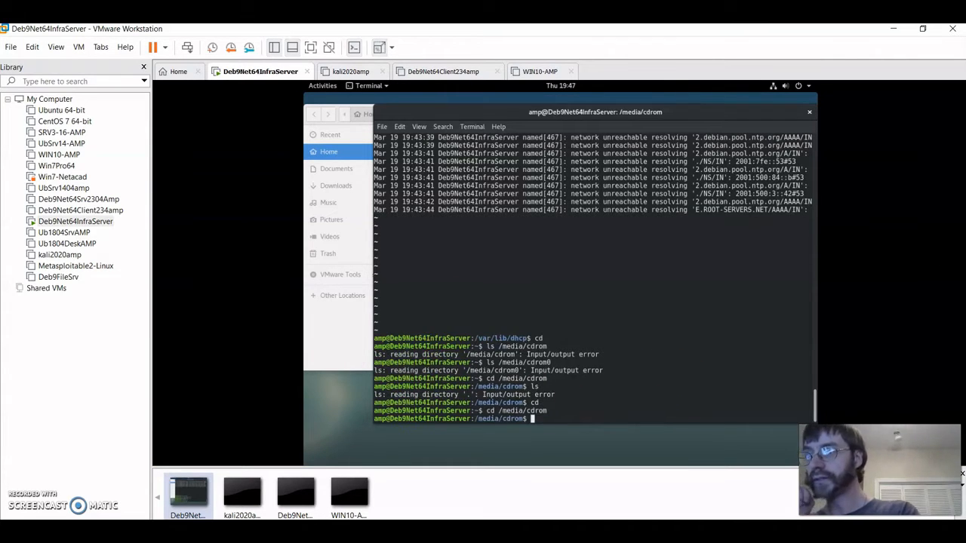
pyautogui.write('ls')
pyautogui.press('Return')
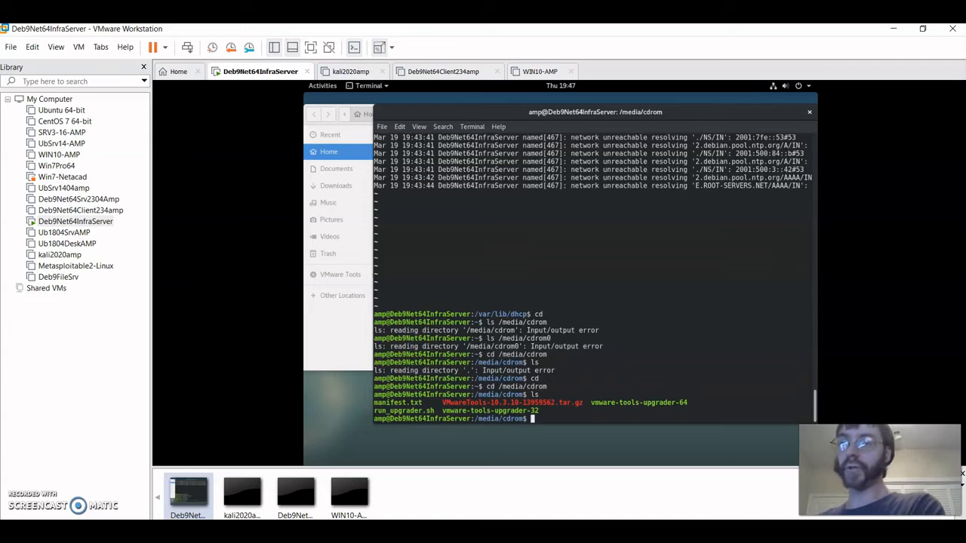
pyautogui.write('ls -l')
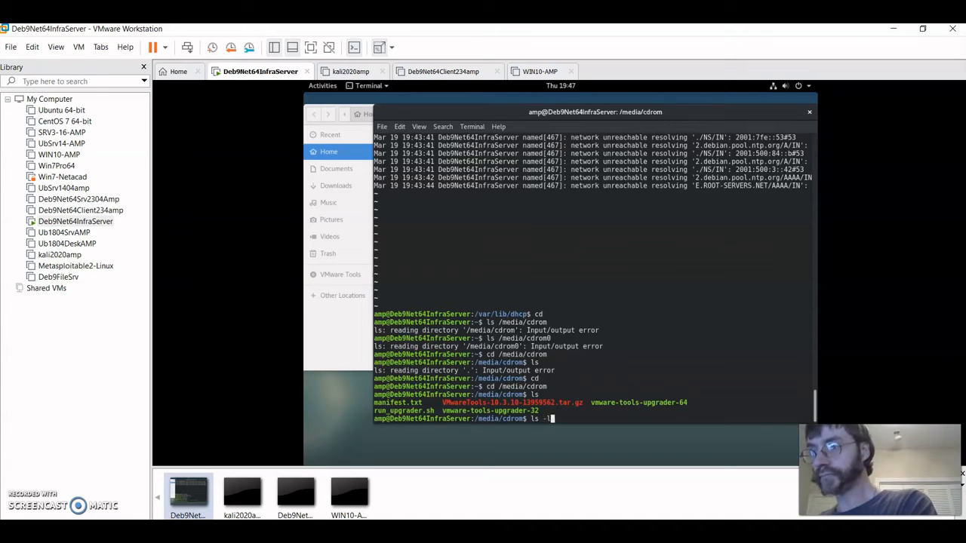
pyautogui.press('Return')
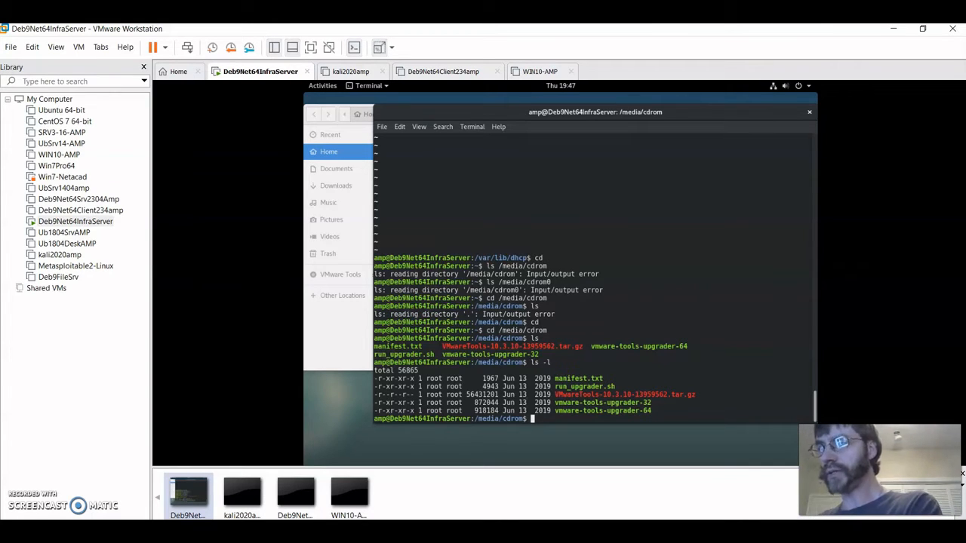
pyautogui.write('cp VM')
pyautogui.press('Tab')
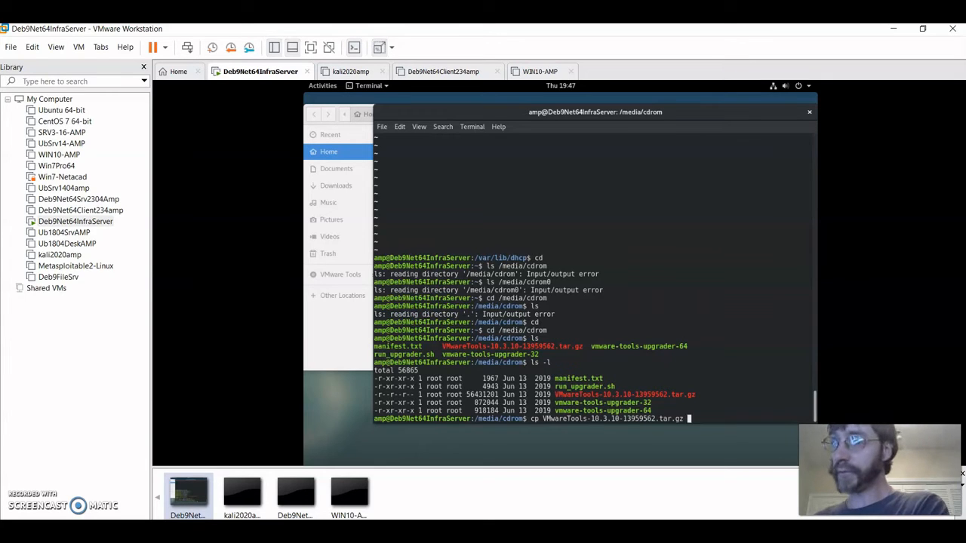
# - Copy VMwareTools-10.3.10-13959562.tar.gz to ~, interrupt it, then list the disc and home folder
pyautogui.write('~')
pyautogui.press('Return')
pyautogui.write('ls')
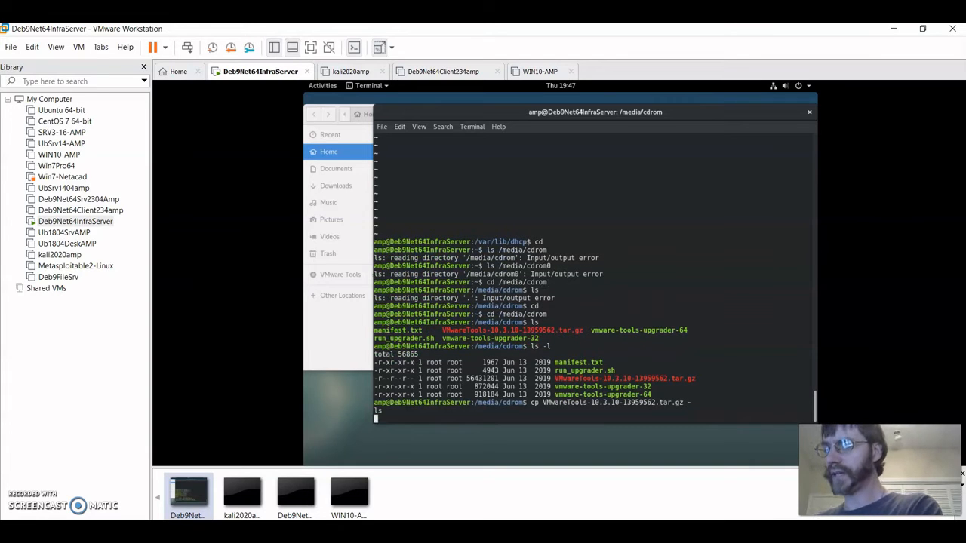
pyautogui.hotkey('ctrl', 'c')
pyautogui.write('ls')
pyautogui.press('Return')
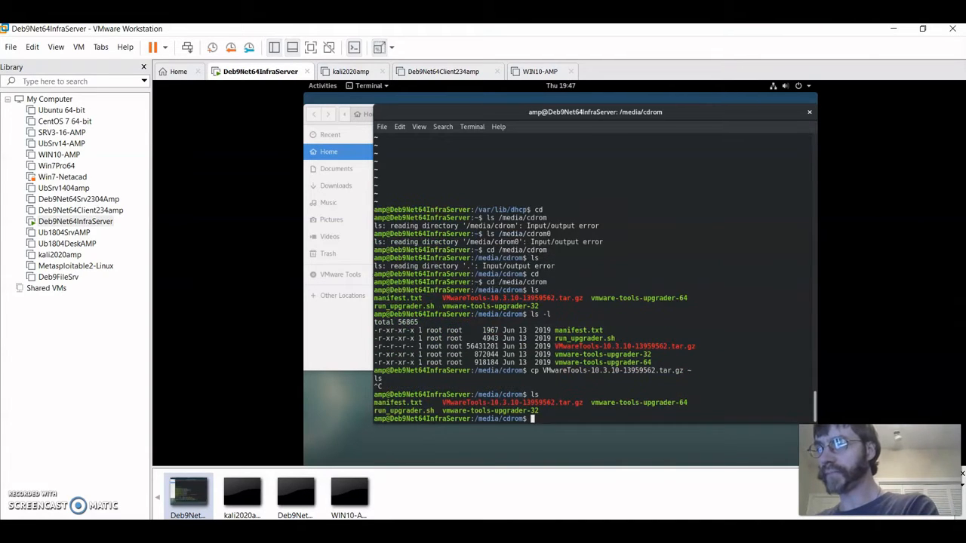
pyautogui.write('cd')
pyautogui.press('Return')
pyautogui.write('ls')
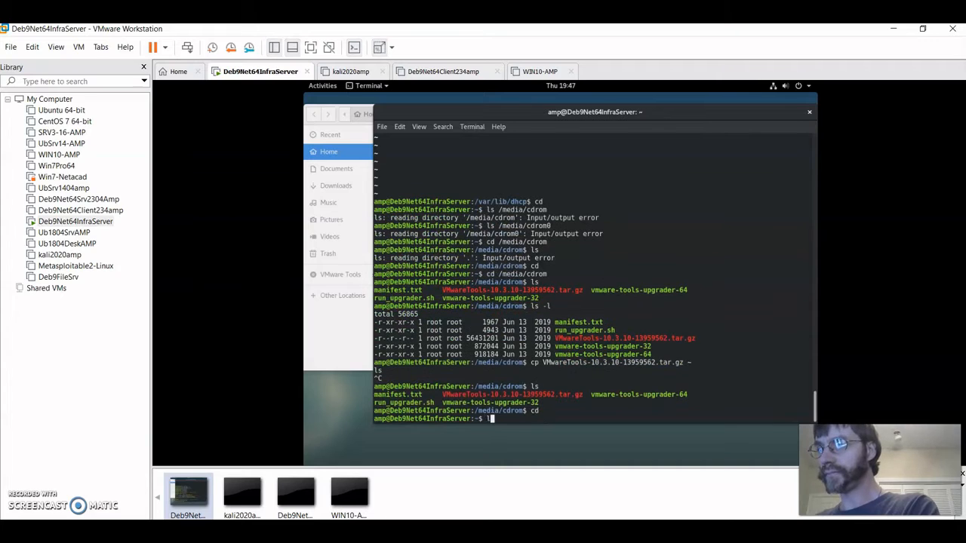
pyautogui.press('Return')
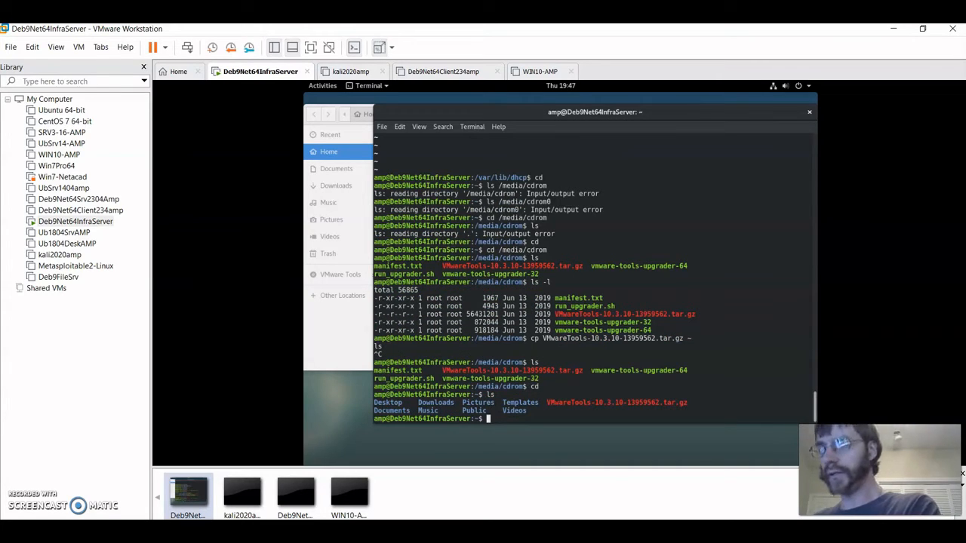
# - Run tar zxpf on the copied VMwareTools archive, which hits unexpected end-of-file errors
pyautogui.write('tar ')
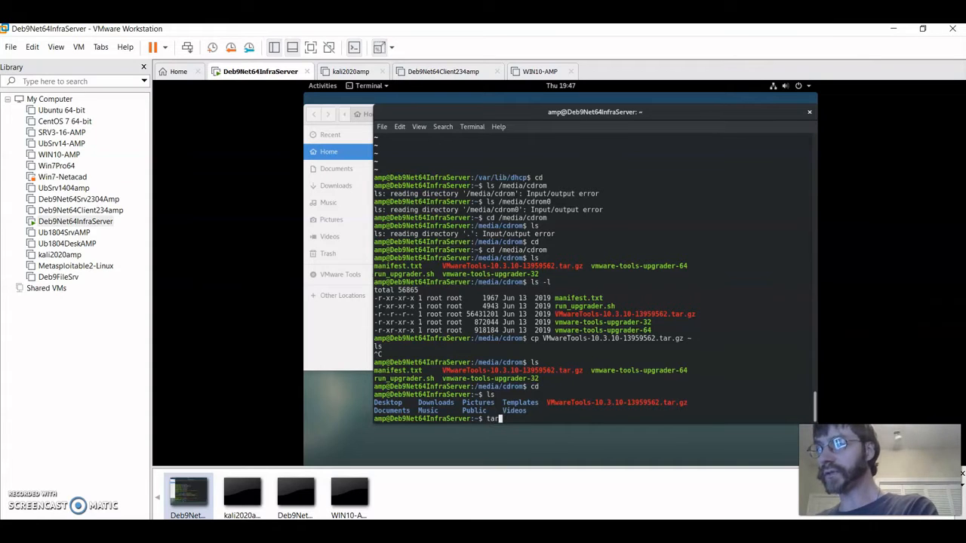
pyautogui.write('zx')
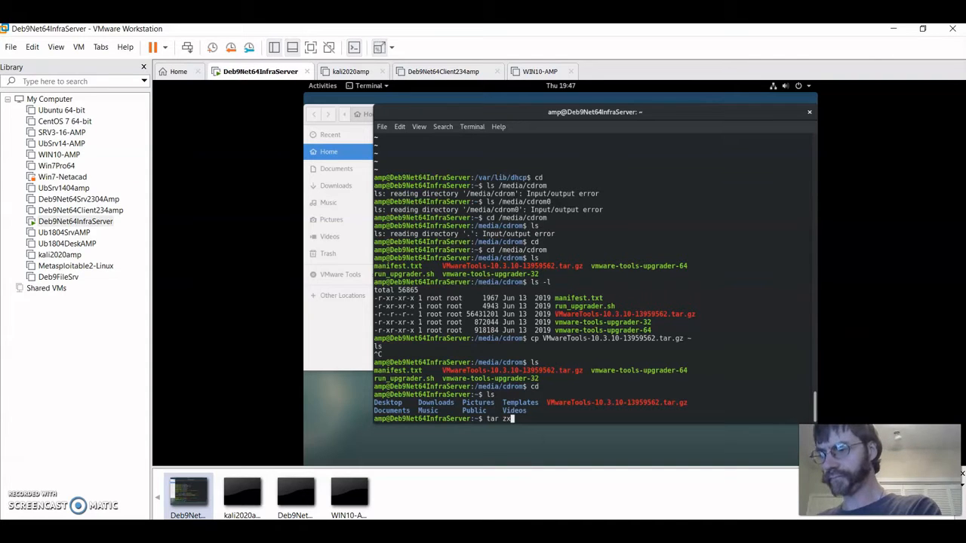
pyautogui.write('f')
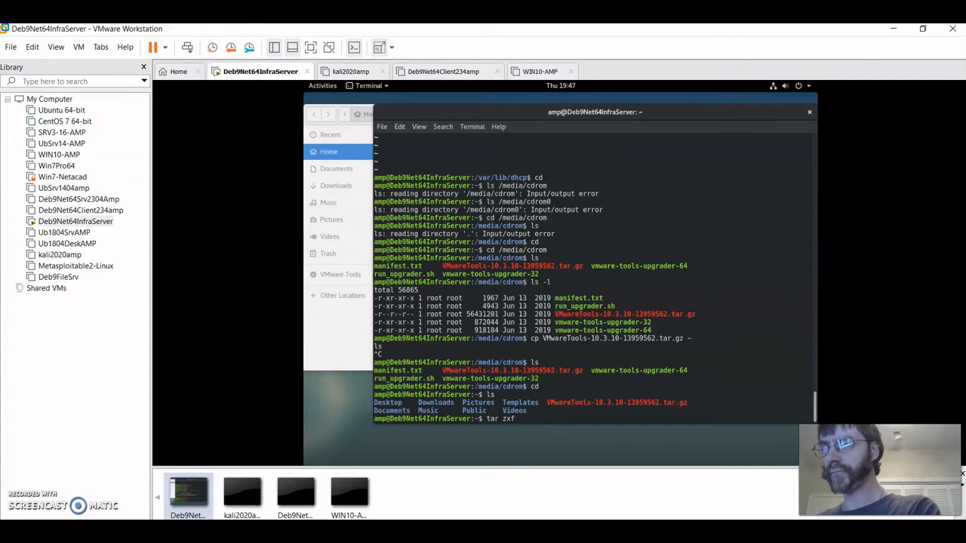
pyautogui.press('BackSpace')
pyautogui.write('pf')
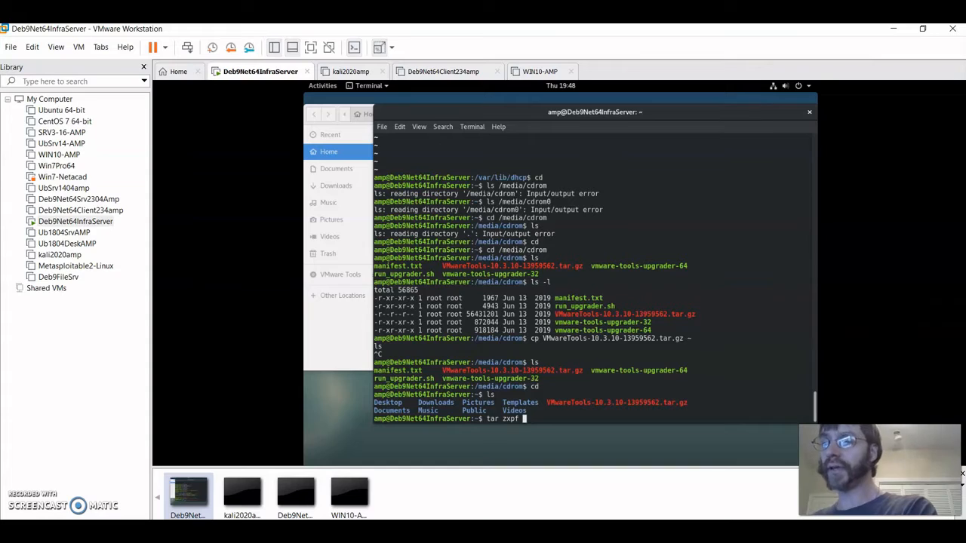
pyautogui.write('V')
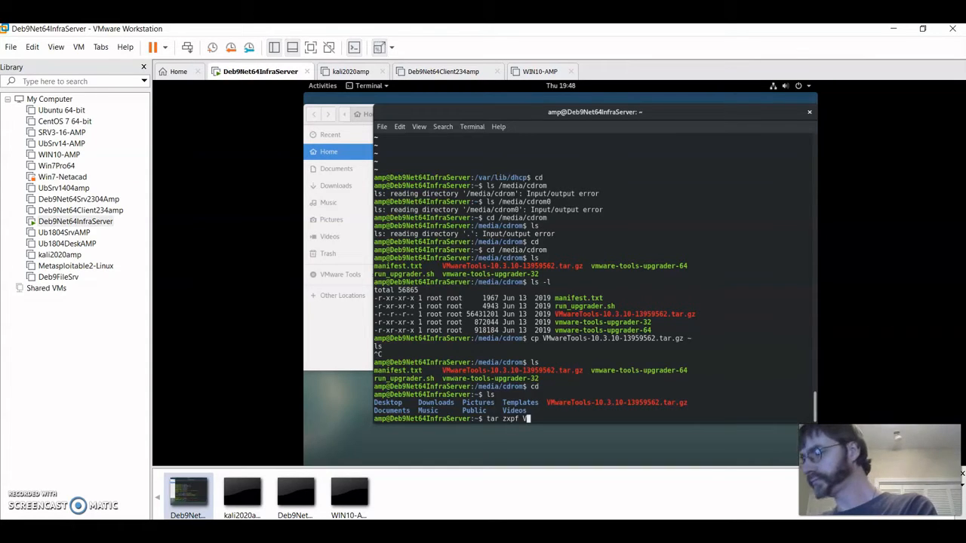
pyautogui.write('M')
pyautogui.press('Tab')
pyautogui.press('Return')
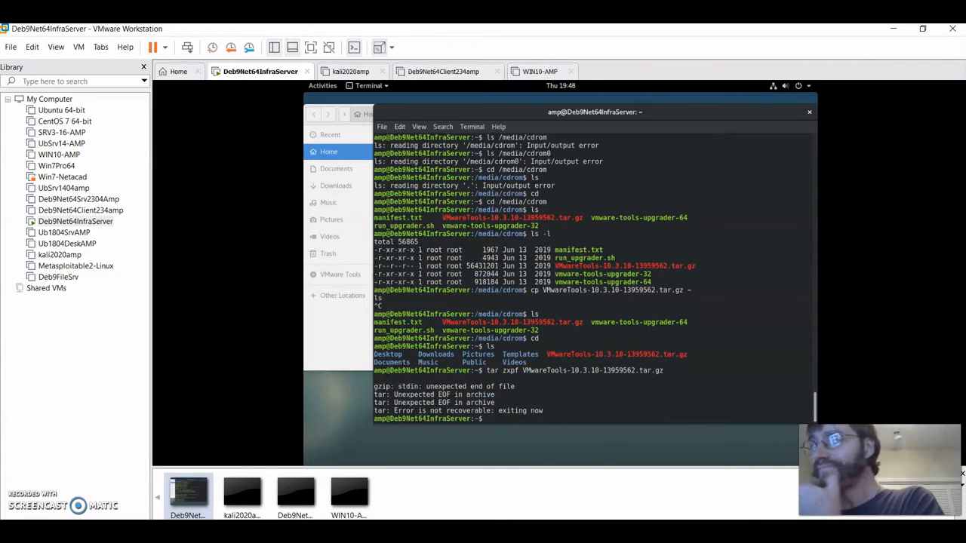
# - Rerun the extraction as tar zxf and list home, now showing vmware-tools-distrib
pyautogui.press('Up')
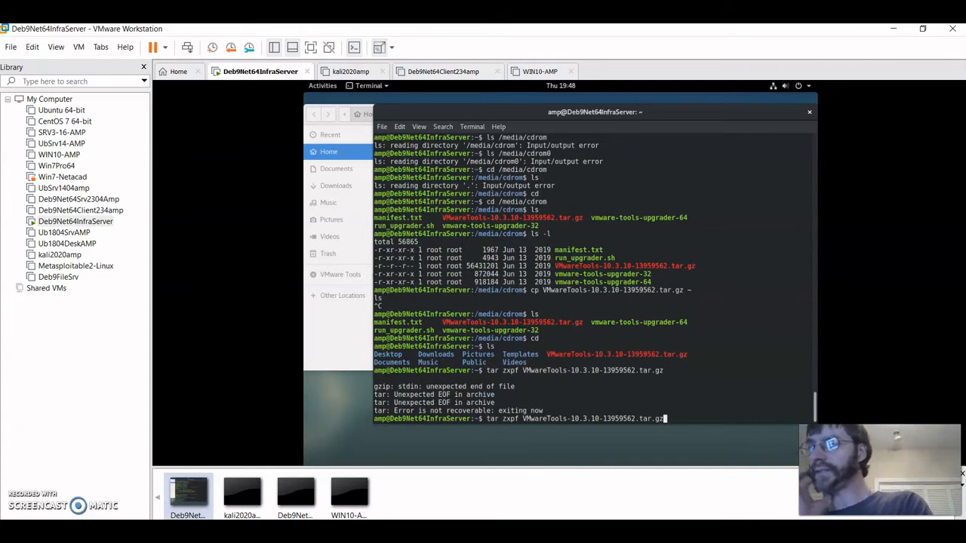
pyautogui.press('Left')
pyautogui.press('Left')
pyautogui.press('Left')
pyautogui.press('Left')
pyautogui.press('Left')
pyautogui.press('Left')
pyautogui.press('Left')
pyautogui.press('Left')
pyautogui.press('Left')
pyautogui.press('Left')
pyautogui.press('Left')
pyautogui.press('Left')
pyautogui.press('Left')
pyautogui.press('Left')
pyautogui.press('Left')
pyautogui.press('Left')
pyautogui.press('Left')
pyautogui.press('Left')
pyautogui.press('Left')
pyautogui.press('Left')
pyautogui.press('Left')
pyautogui.press('Left')
pyautogui.press('Left')
pyautogui.press('Left')
pyautogui.press('Left')
pyautogui.press('Left')
pyautogui.press('Left')
pyautogui.press('Left')
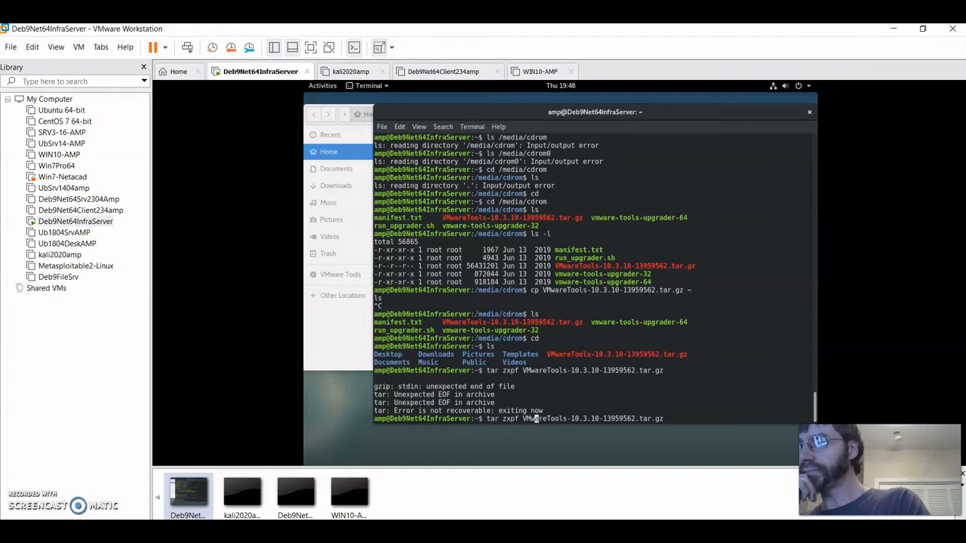
pyautogui.press('BackSpace')
pyautogui.press('Return')
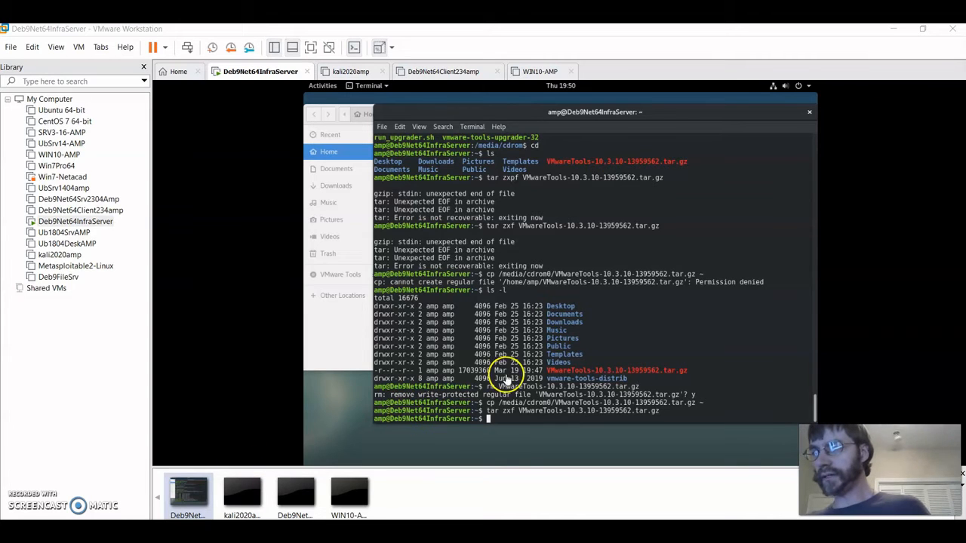
pyautogui.click(524, 398)
pyautogui.write('ls')
pyautogui.press('Return')
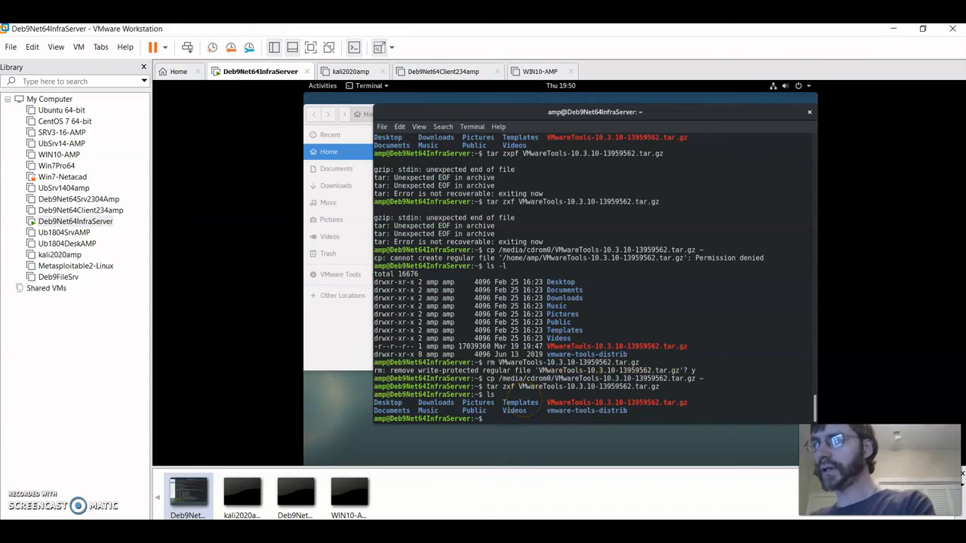
pyautogui.write('vm')
pyautogui.press('BackSpace')
pyautogui.press('BackSpace')
# - Enter vmware-tools-distrib, list it, and launch sudo ./vmware-install.pl
pyautogui.write('cd')
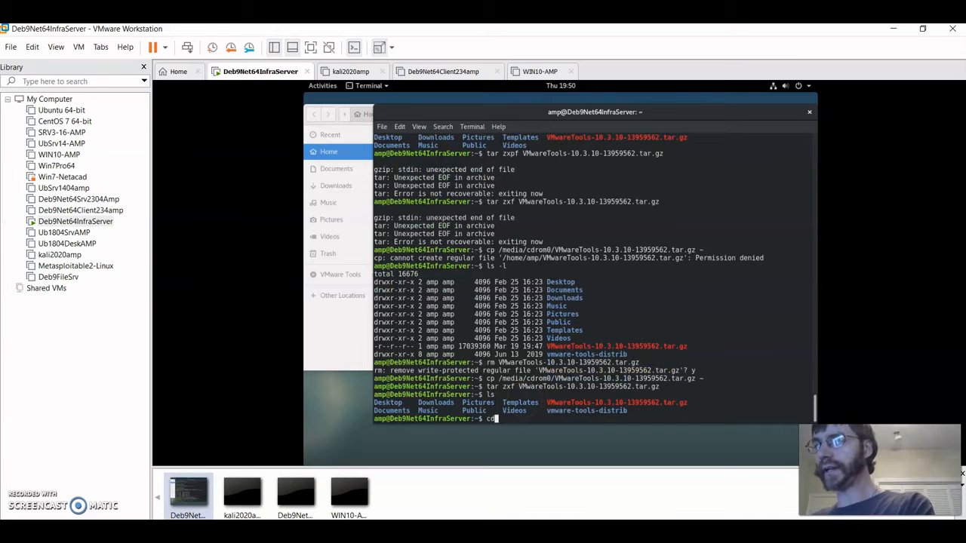
pyautogui.write(' vm')
pyautogui.press('Tab')
pyautogui.press('Return')
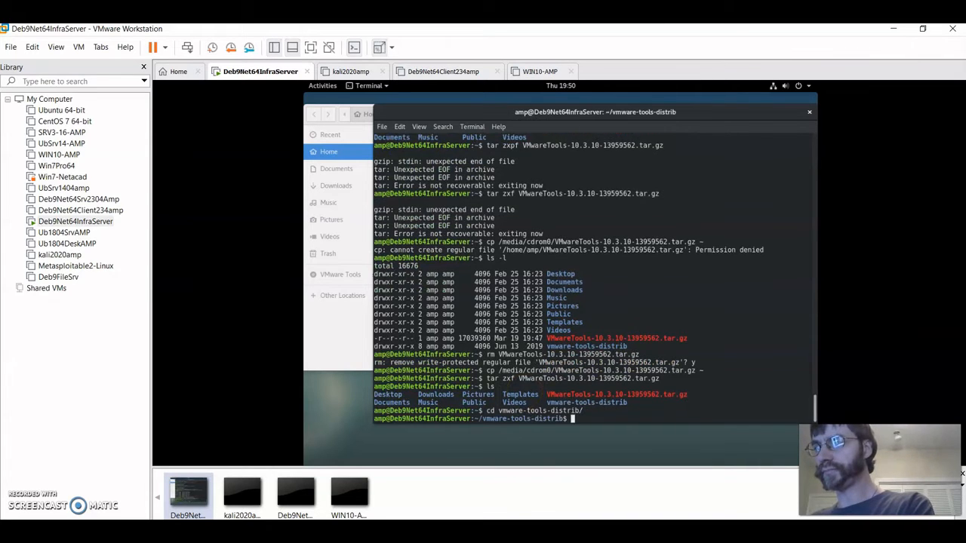
pyautogui.write('ls')
pyautogui.press('Return')
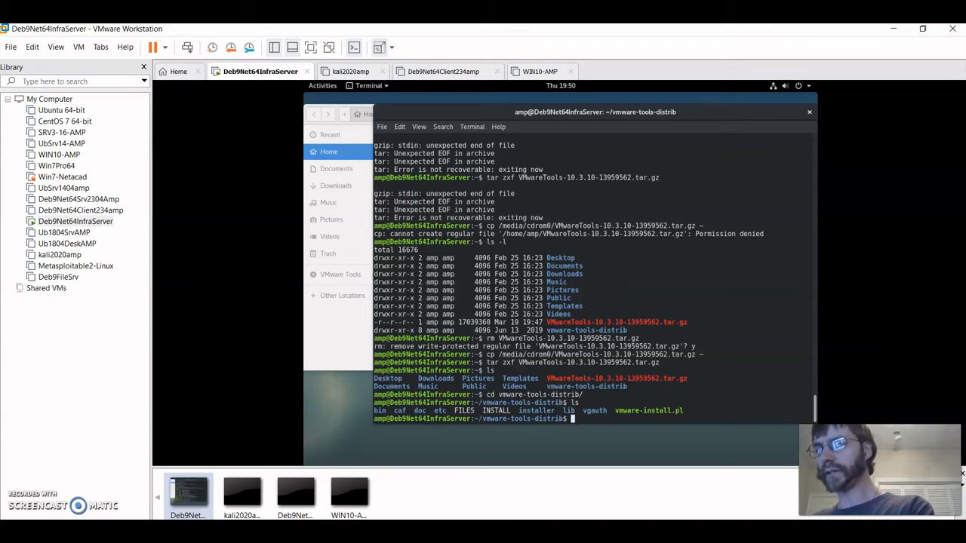
pyautogui.write('sudo')
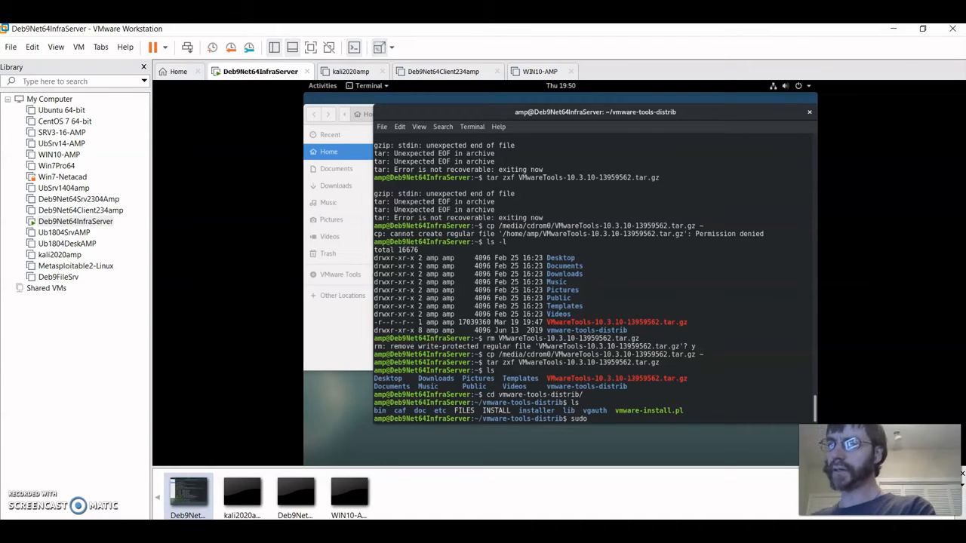
pyautogui.write(' ./vm')
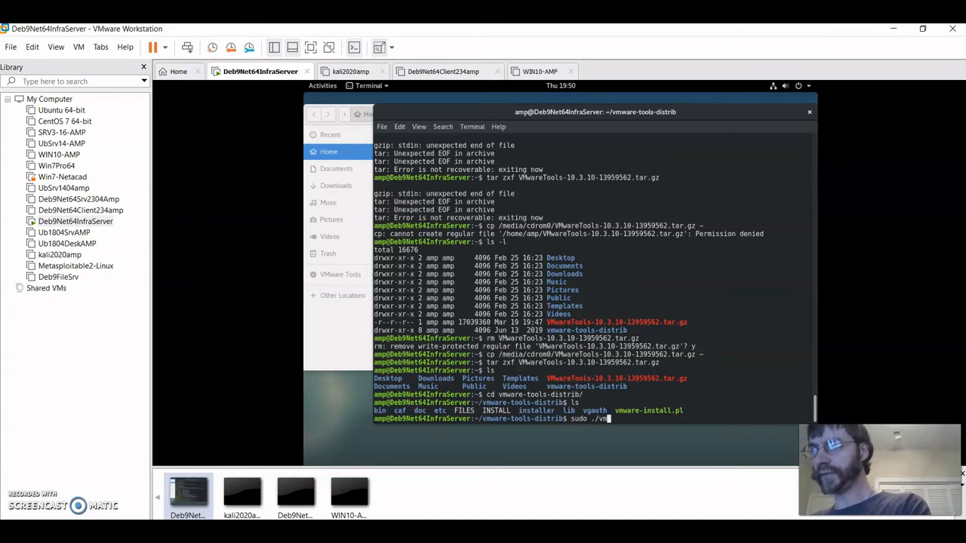
pyautogui.press('Tab')
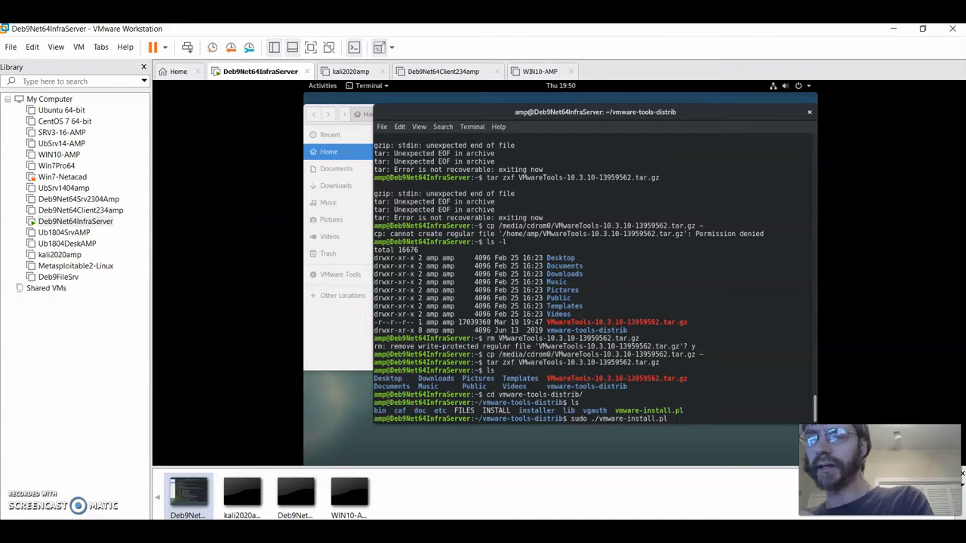
pyautogui.press('Return')
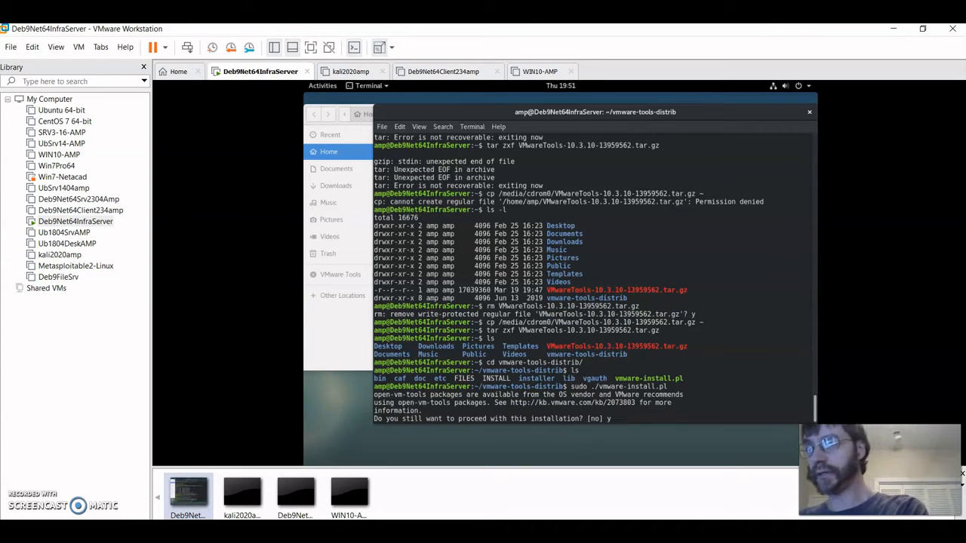
# - Answer 'y' and accept the default install directories to finish configuring VMware Tools 10.3.10
pyautogui.write('y')
pyautogui.press('Return')
pyautogui.press('Return')
pyautogui.press('Return')
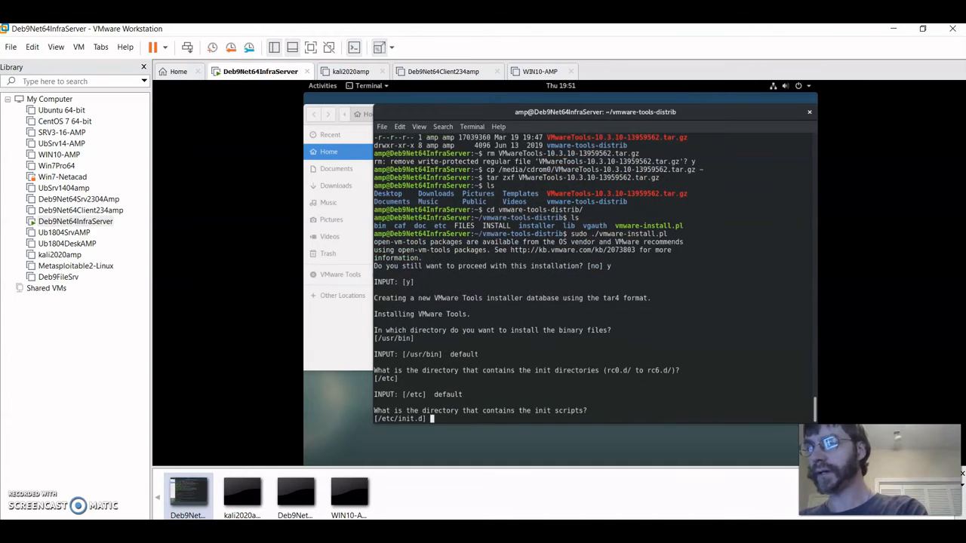
pyautogui.press('Return')
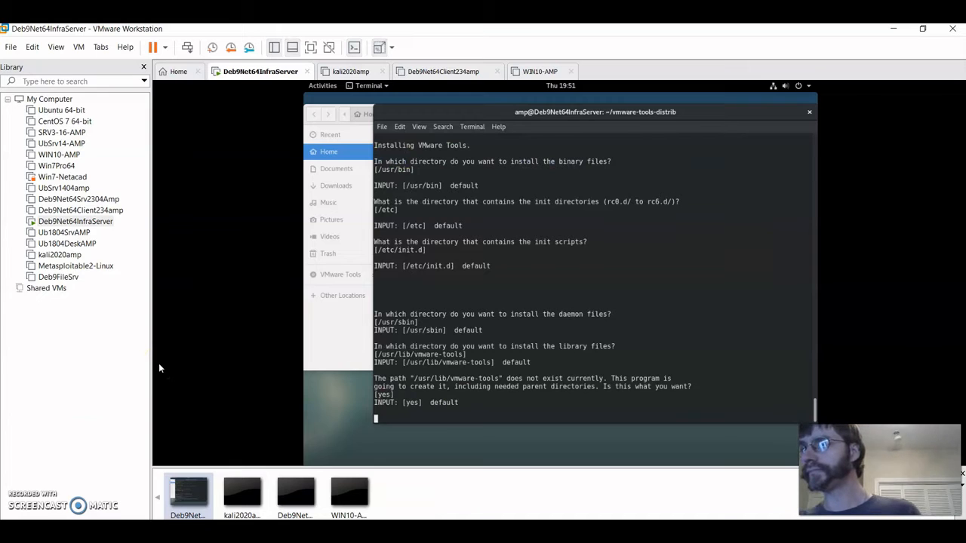
pyautogui.click(440, 379)
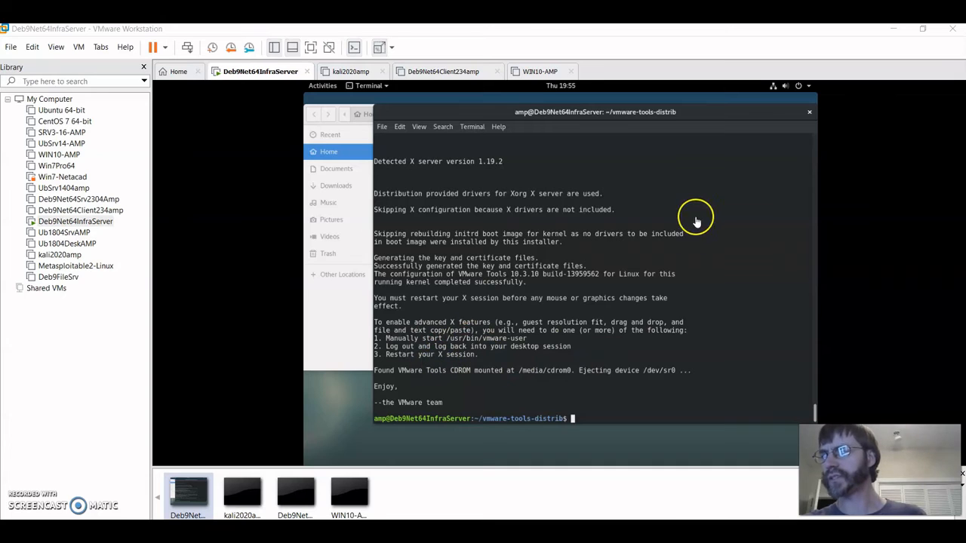
# - Close the guest terminal window and cancel the Power Off dialog from the system menu
pyautogui.click(806, 113)
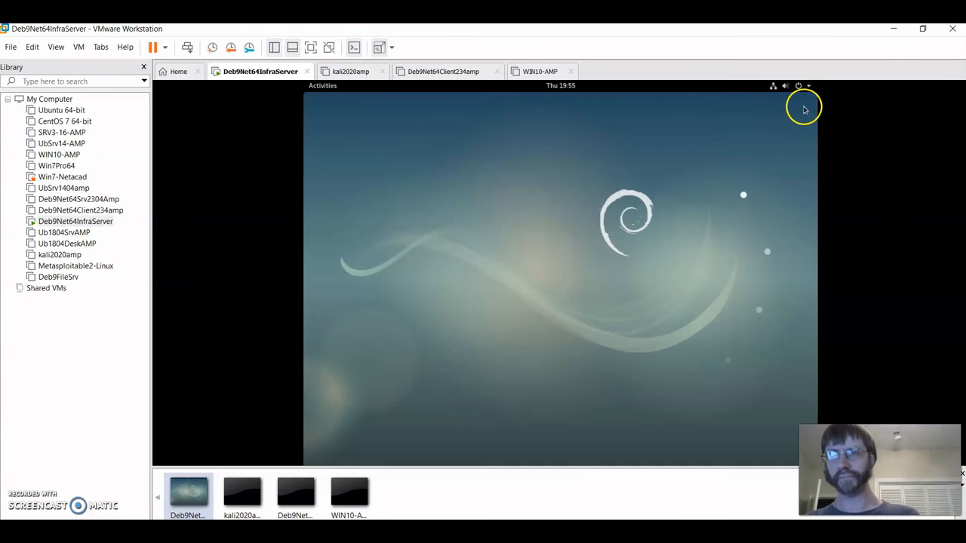
pyautogui.click(809, 88)
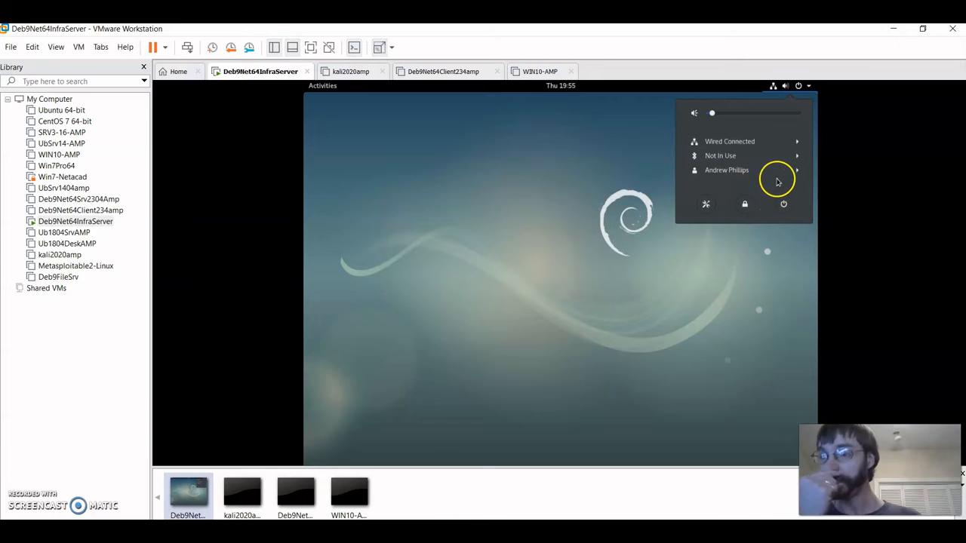
pyautogui.click(783, 204)
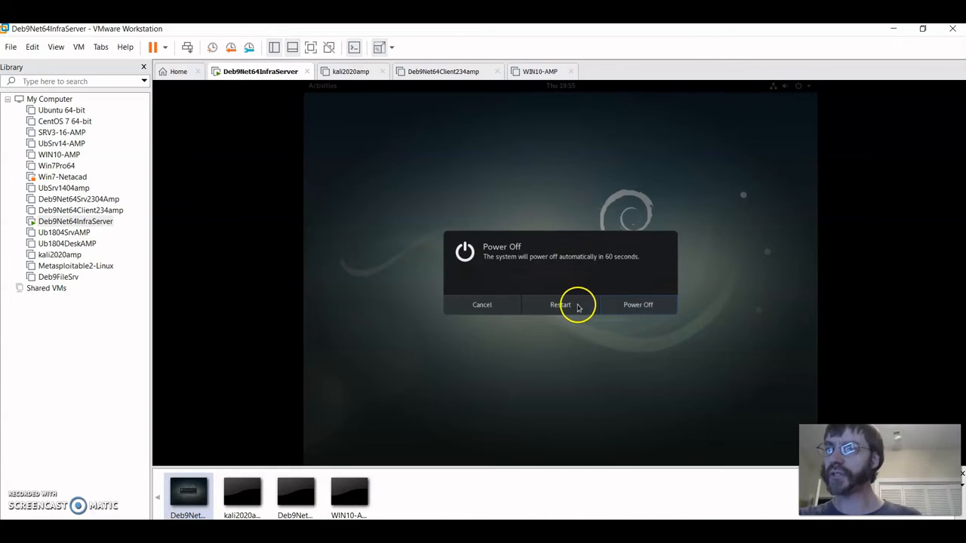
pyautogui.click(493, 310)
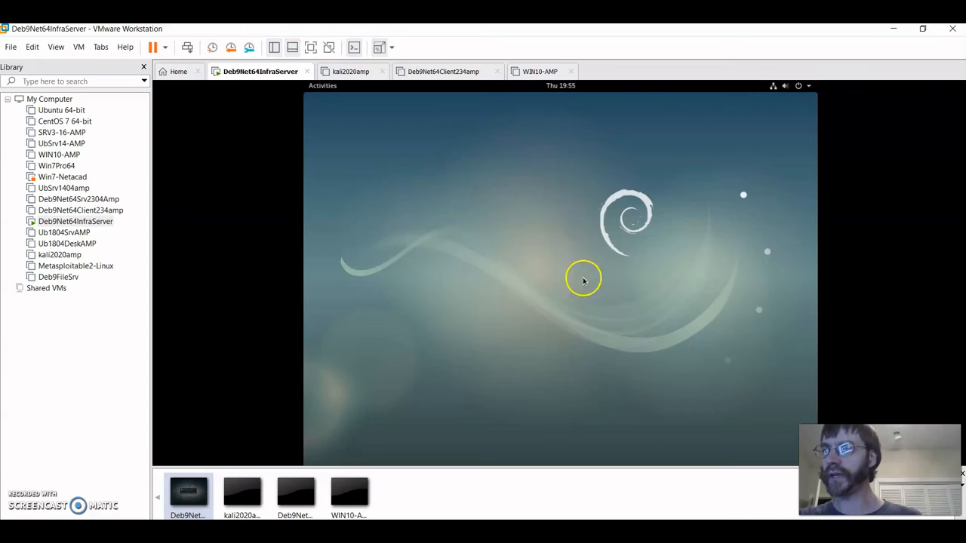
# - Log out of the Debian session via the user menu and select the user at the login screen
pyautogui.click(803, 84)
pyautogui.click(794, 172)
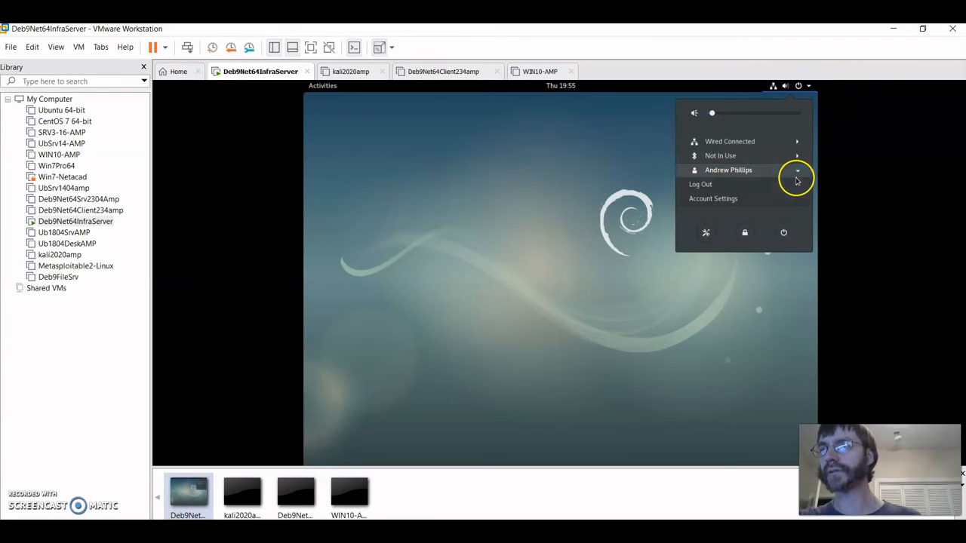
pyautogui.click(750, 185)
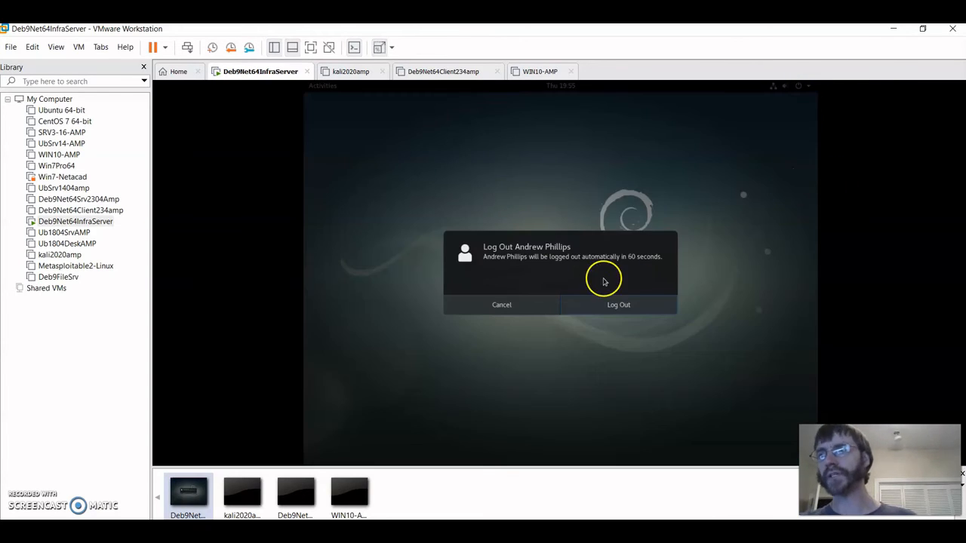
pyautogui.click(628, 306)
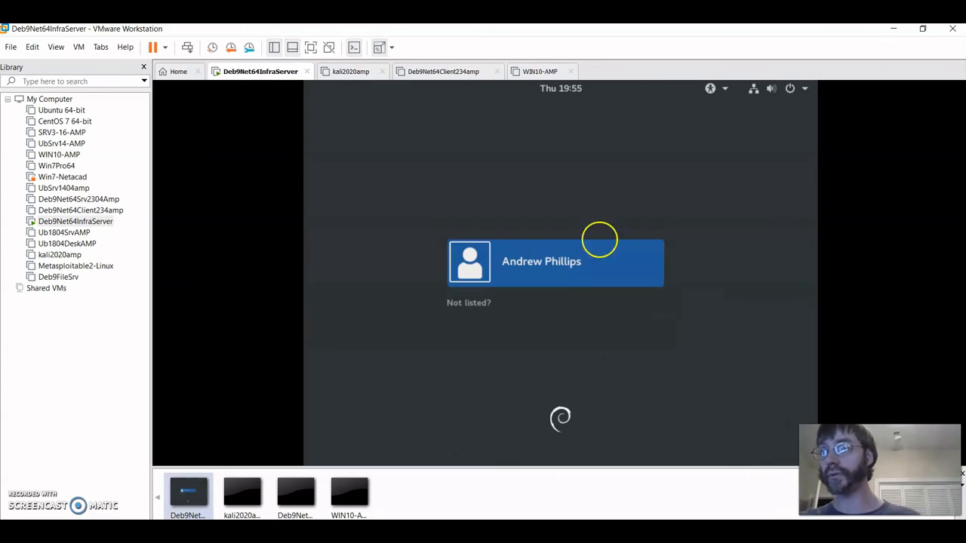
pyautogui.click(575, 266)
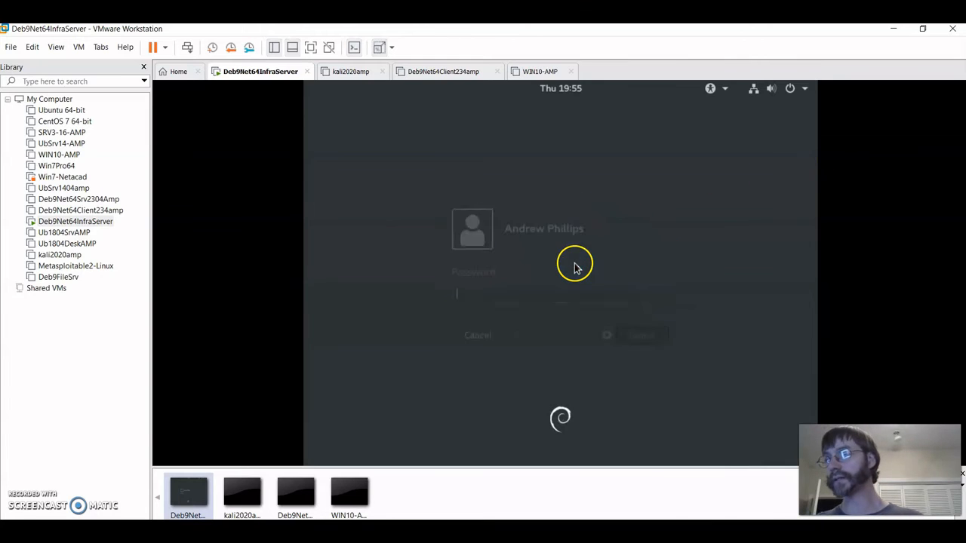
# - Enter the user's account password to sign back into the Debian desktop
pyautogui.write('p********')
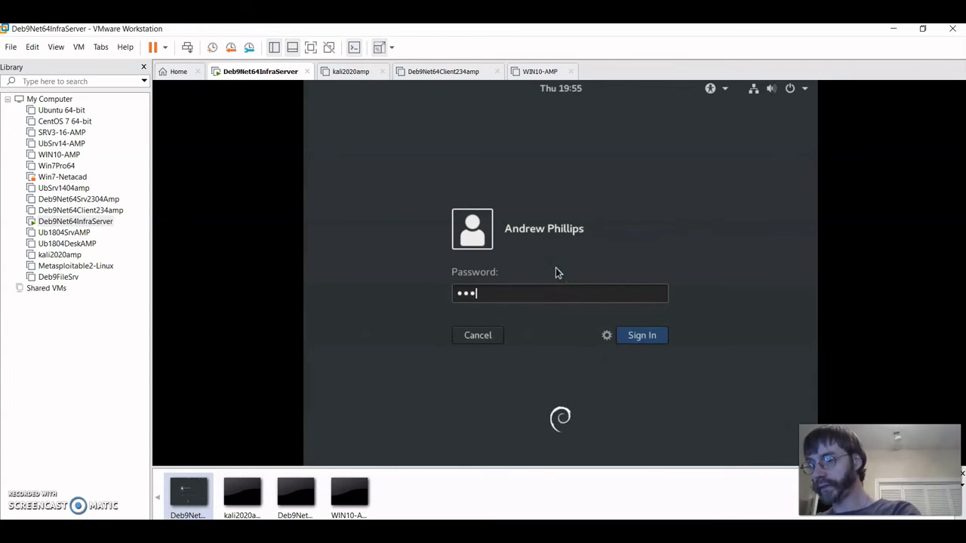
pyautogui.press('Return')
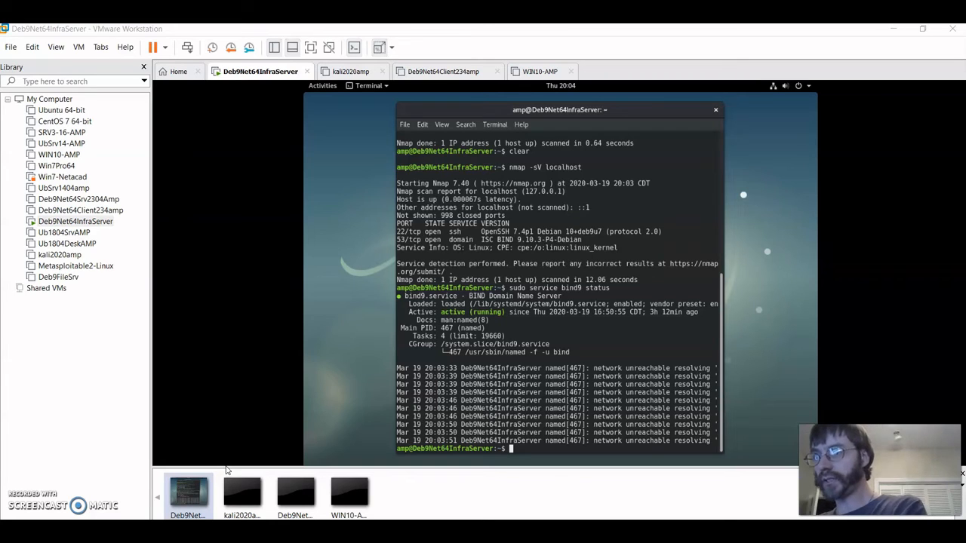
# - Change into /etc/bind, list its files, and start typing 'sudo mkdir zones'
pyautogui.click(569, 432)
pyautogui.write('cd')
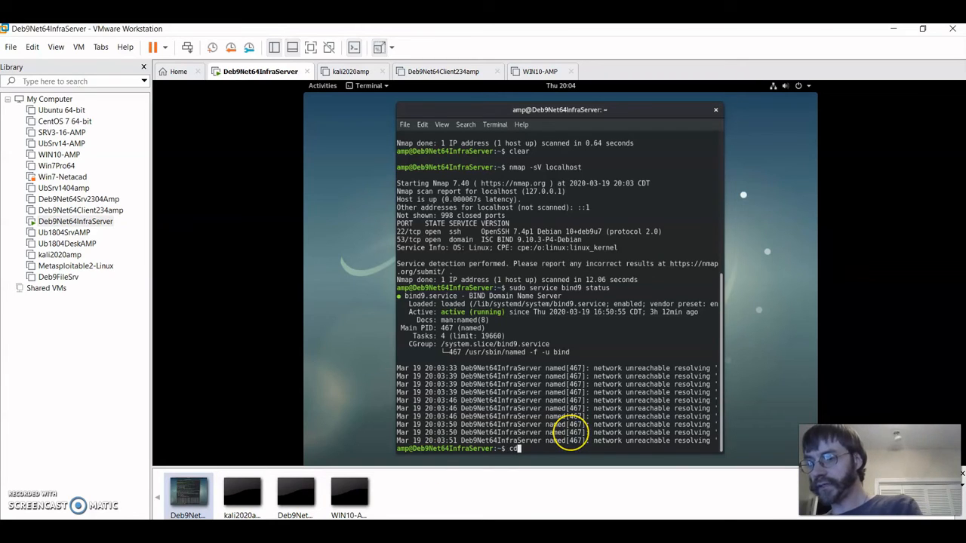
pyautogui.write(' /etc/bin')
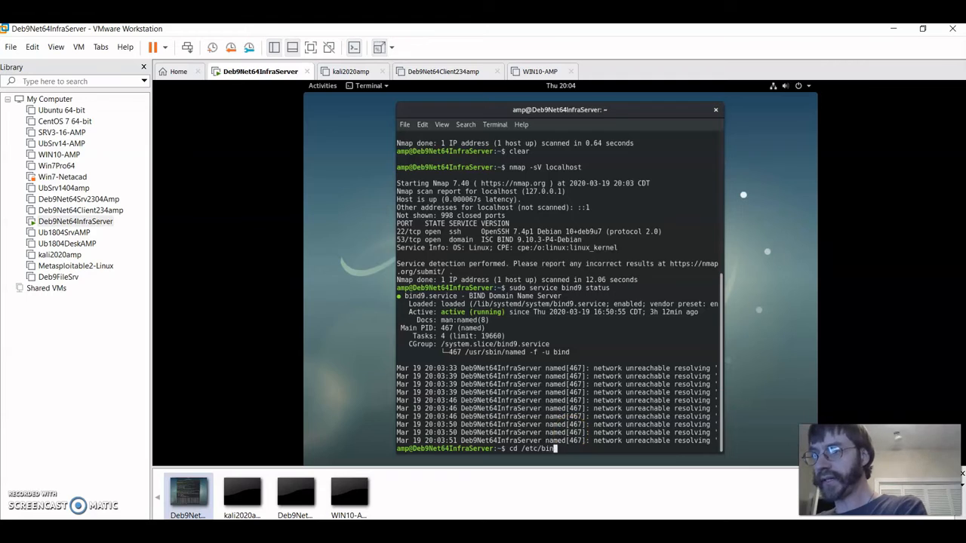
pyautogui.write('d')
pyautogui.press('Return')
pyautogui.write('ls')
pyautogui.press('Return')
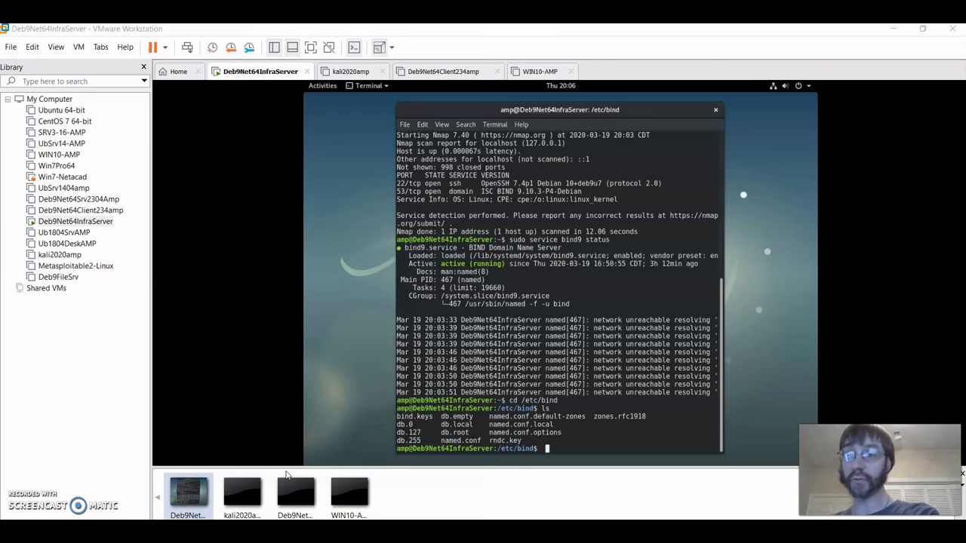
pyautogui.click(566, 383)
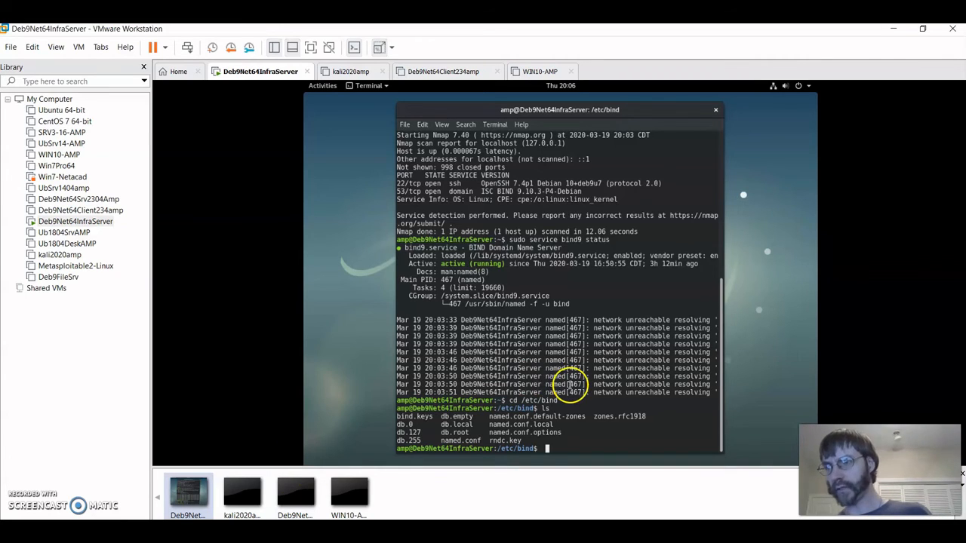
pyautogui.write('sudo mk')
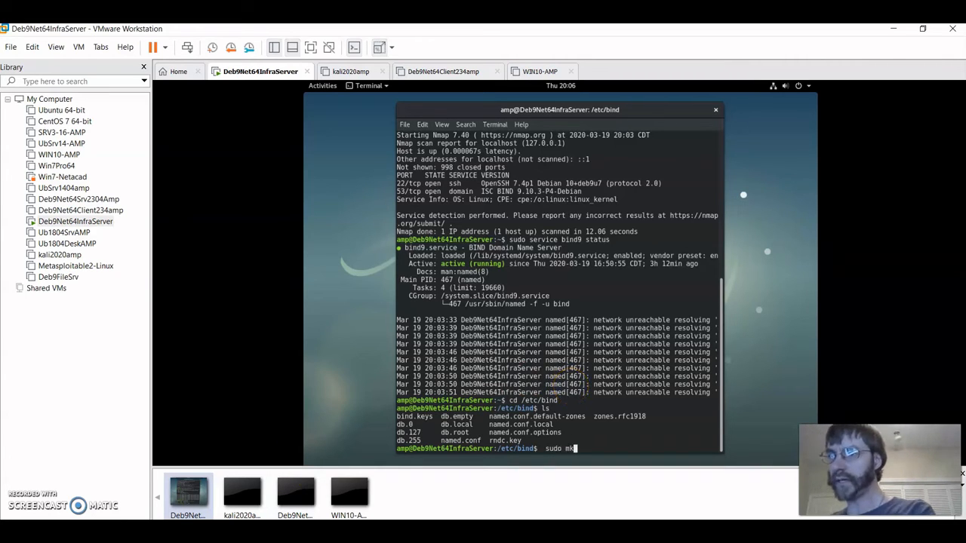
pyautogui.write('dir zones')
# - Create the zones directory, back up named.conf.local as named.conf.local.bak, and widen the terminal
pyautogui.press('Return')
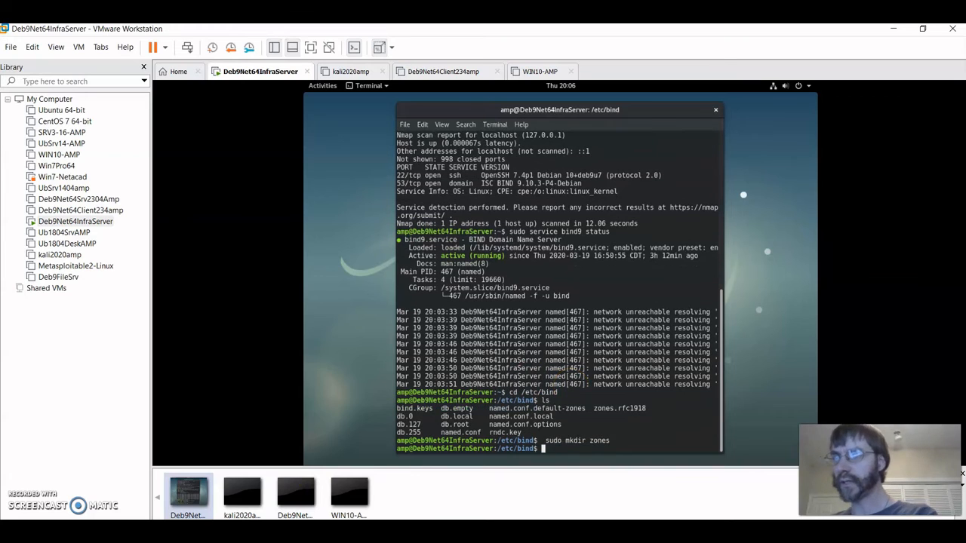
pyautogui.write('sudo ')
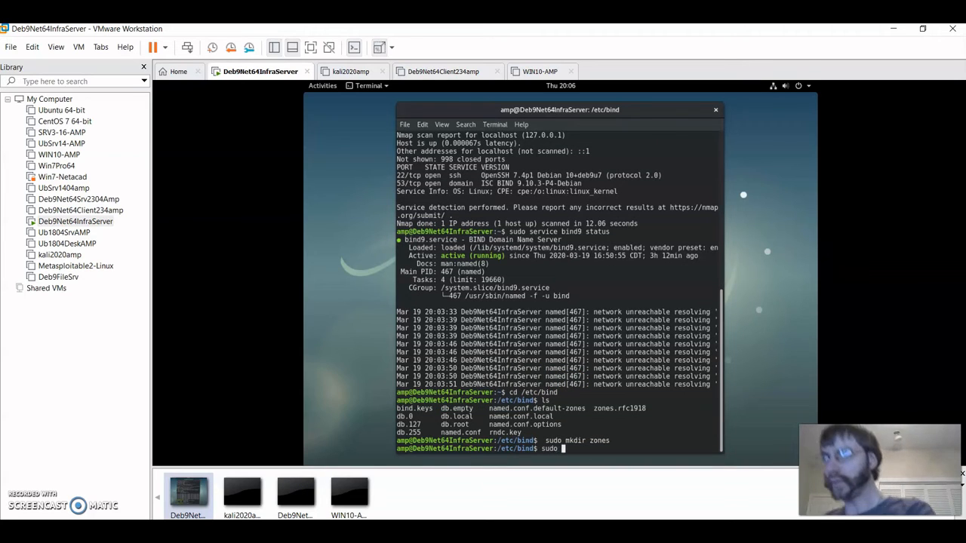
pyautogui.write('cp na')
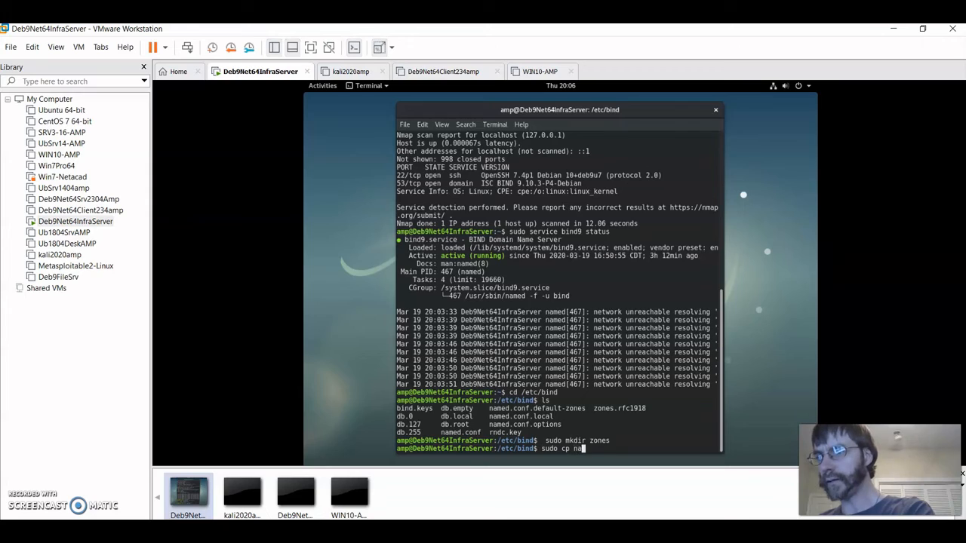
pyautogui.write('med.conf.local')
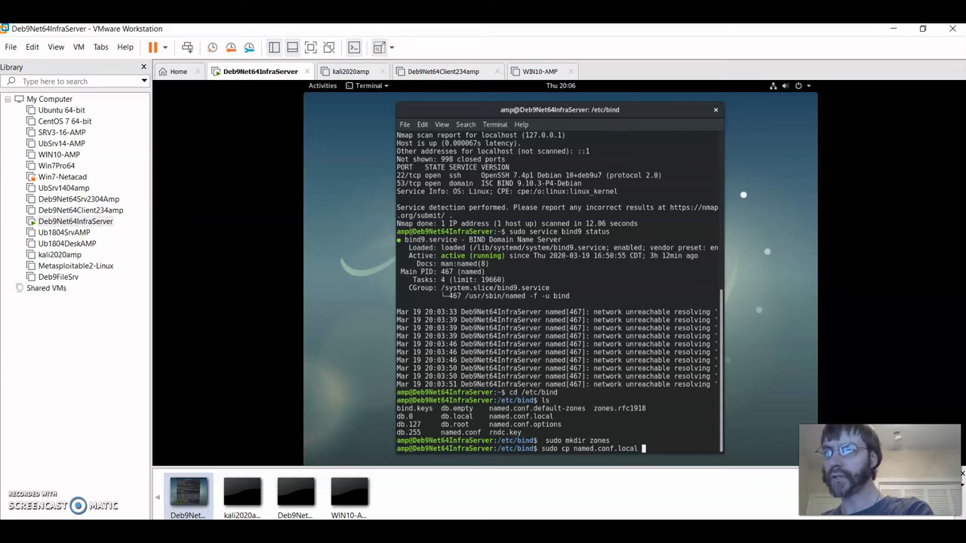
pyautogui.write(' named.con')
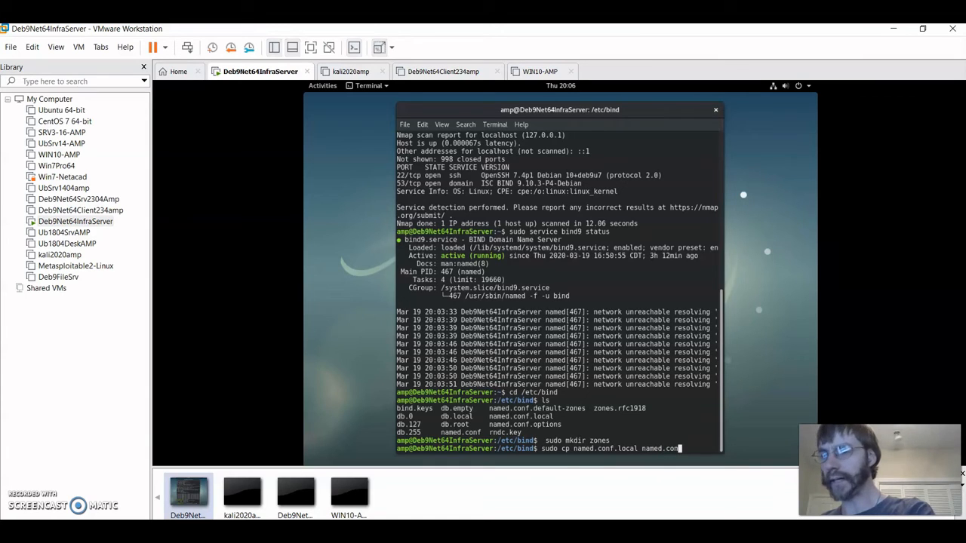
pyautogui.write('f.loc')
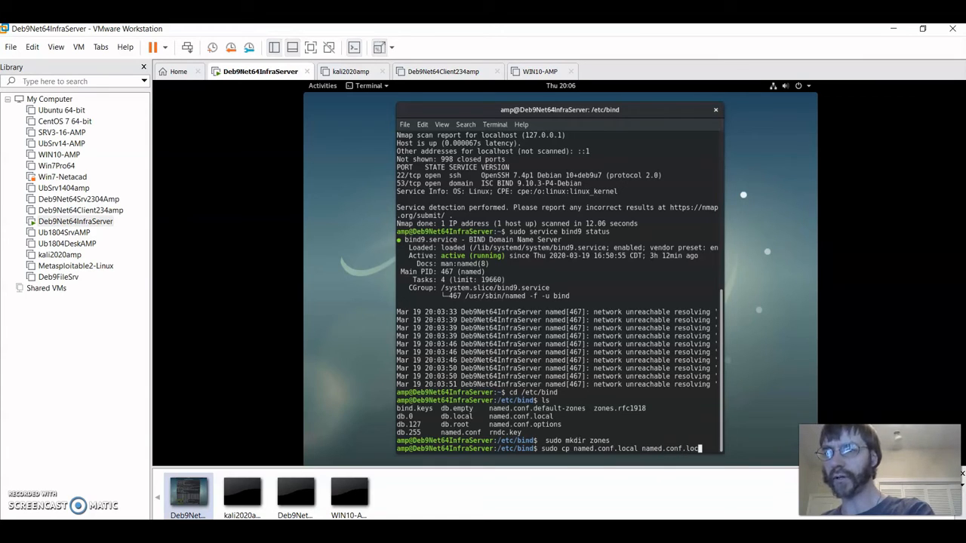
pyautogui.write('al.b')
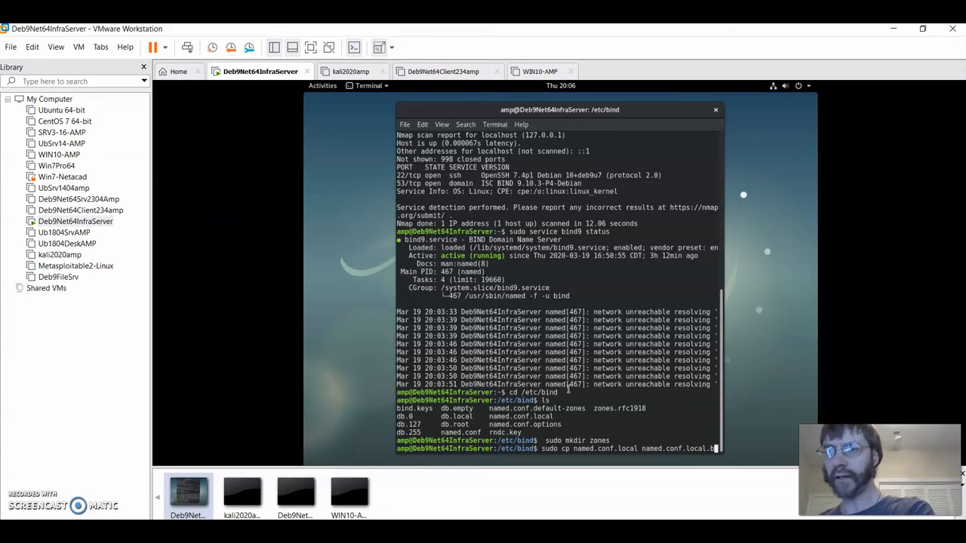
pyautogui.write('ak')
pyautogui.press('Return')
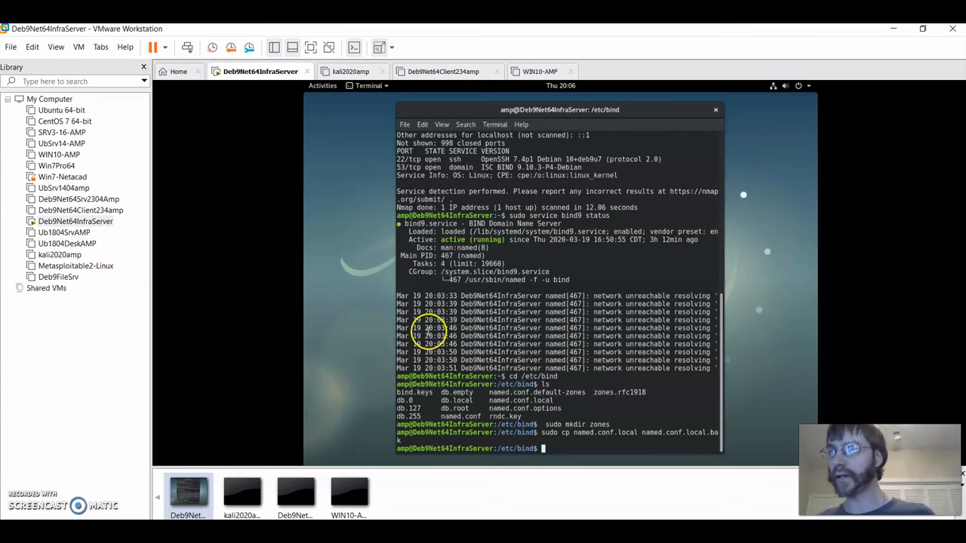
pyautogui.moveTo(394, 277); pyautogui.dragTo(337, 276)
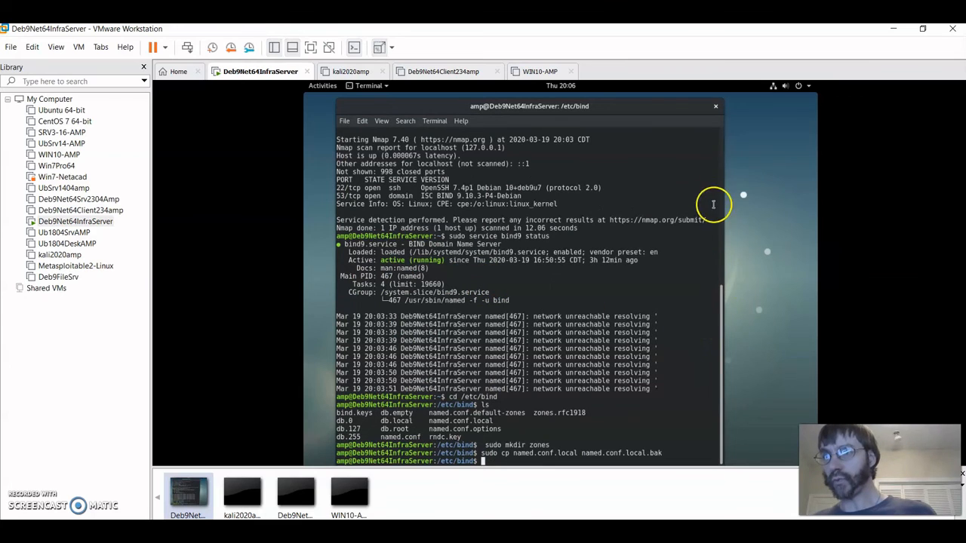
pyautogui.moveTo(667, 101)
pyautogui.mouseDown()
pyautogui.moveTo(665, 117)
pyautogui.moveTo(658, 108)
pyautogui.mouseUp()
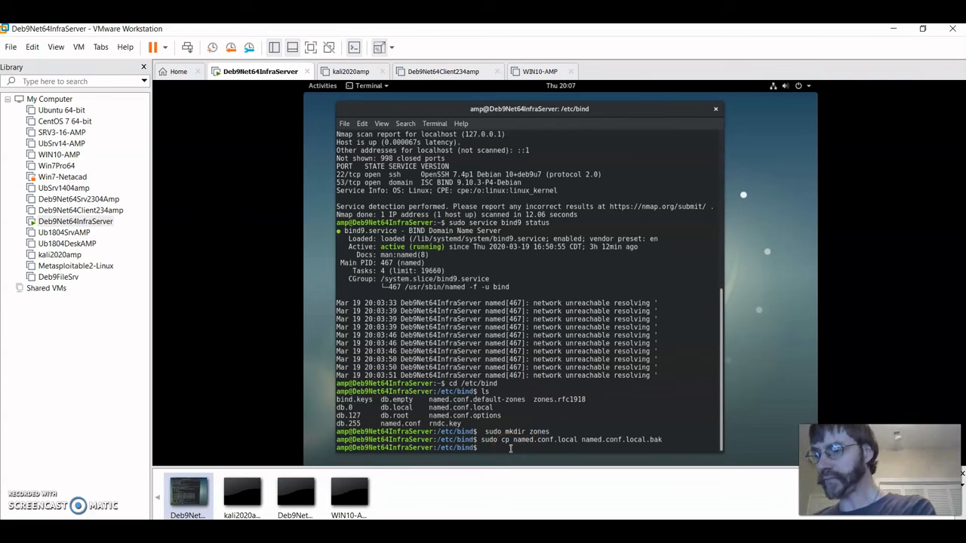
# - Paste the tstc.local master zone block into named.conf.local in vim and save with :wq
pyautogui.write('sudo vim')
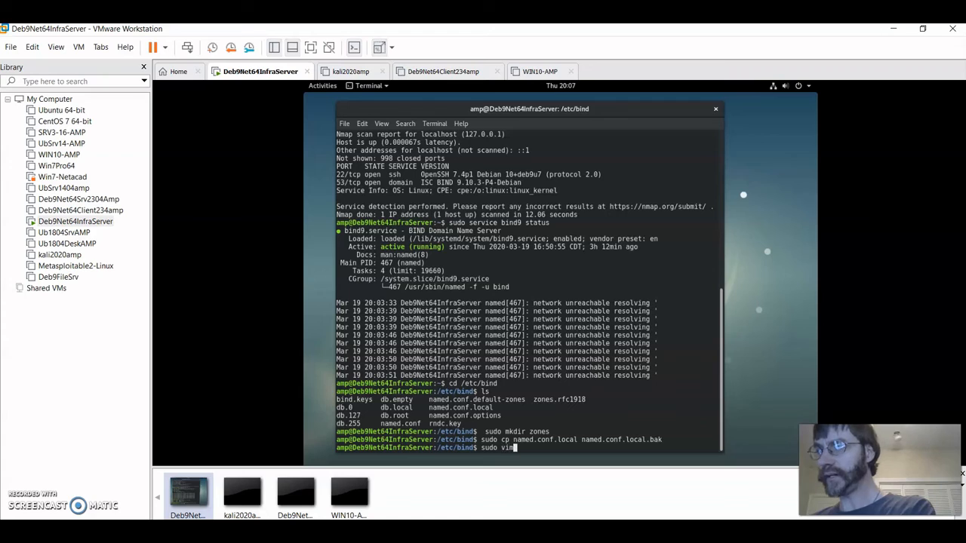
pyautogui.write(' named.conf.local')
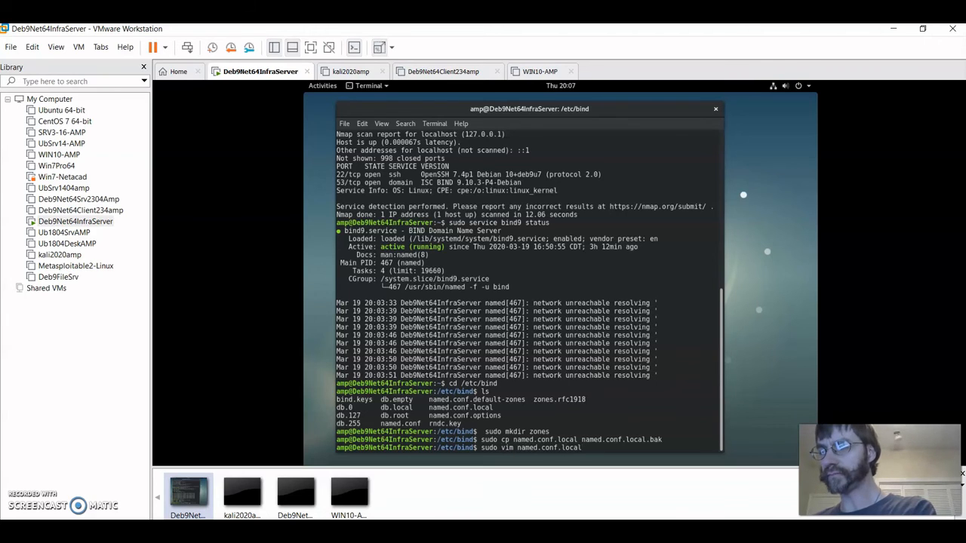
pyautogui.press('Return')
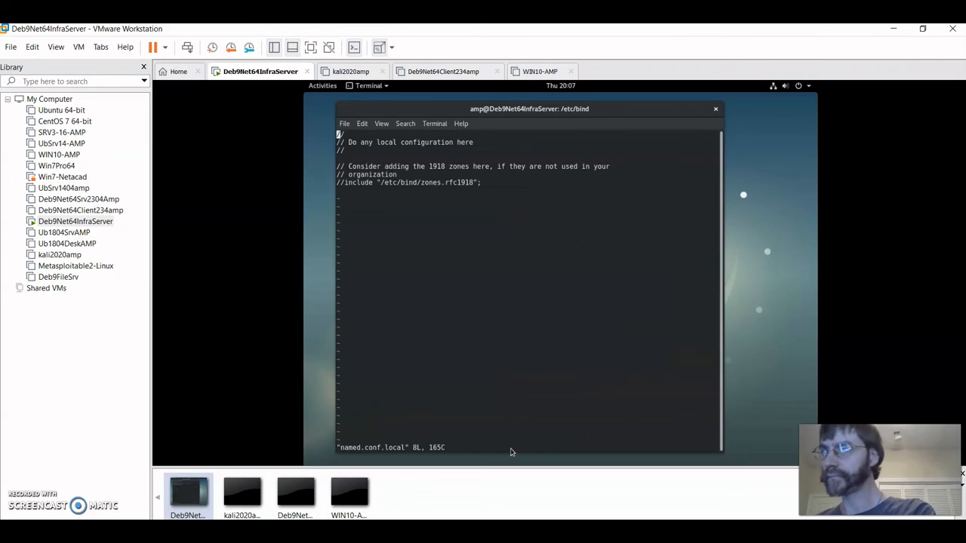
pyautogui.press('Down')
pyautogui.press('Down')
pyautogui.press('Down')
pyautogui.press('Down')
pyautogui.press('Down')
pyautogui.press('Down')
pyautogui.press('Down')
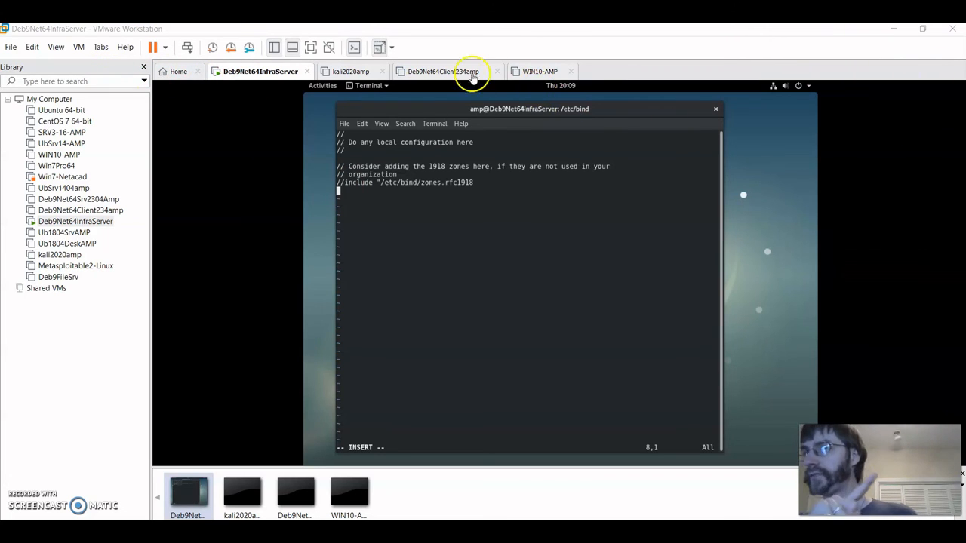
pyautogui.click(32, 46)
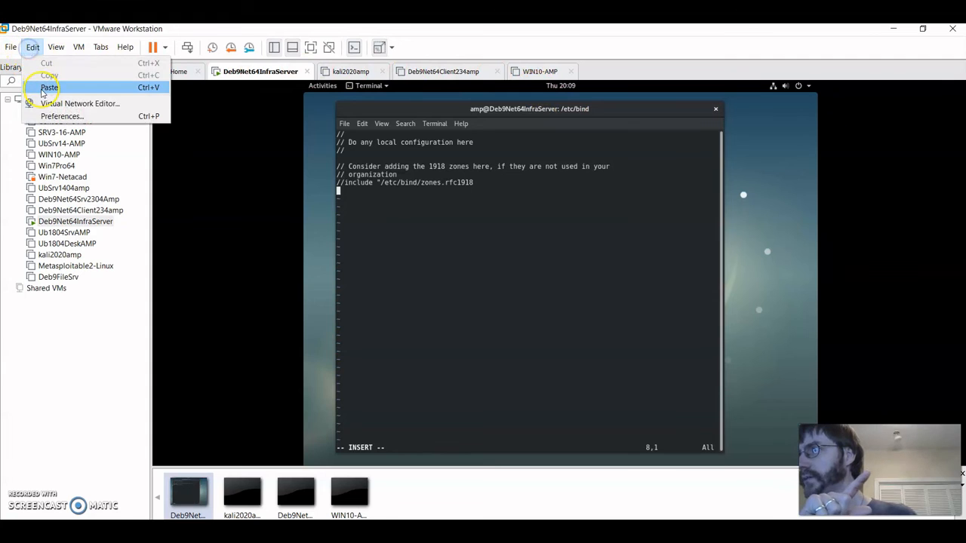
pyautogui.click(34, 83)
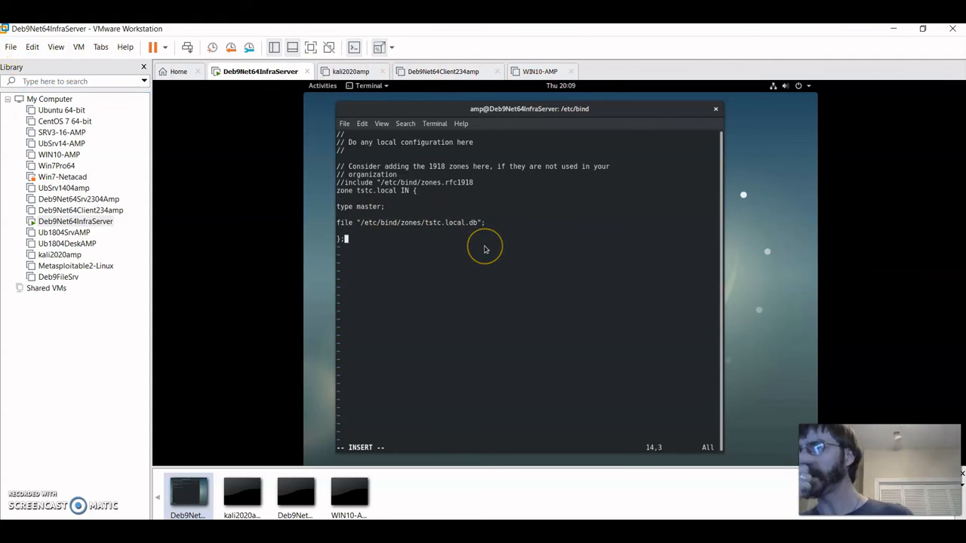
pyautogui.press('Escape')
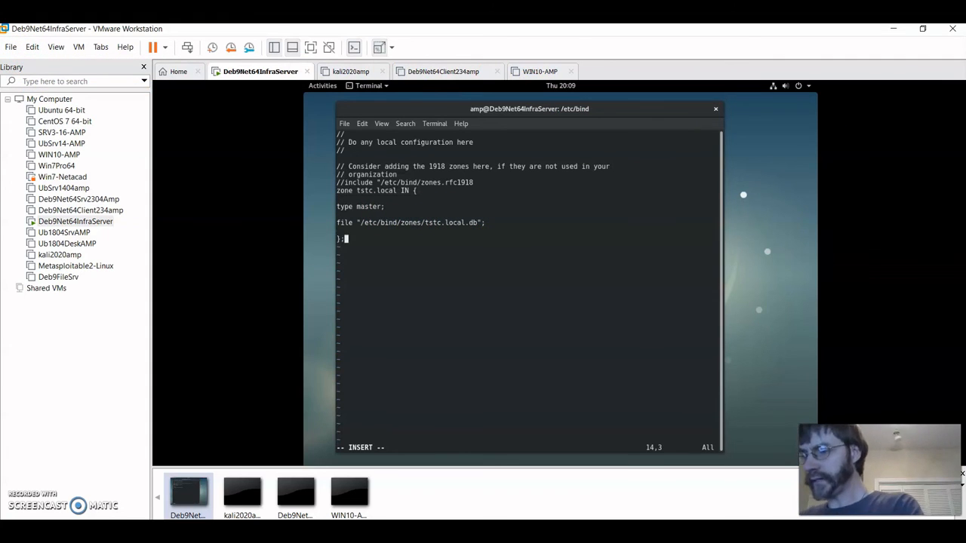
pyautogui.write(':wq')
pyautogui.press('Return')
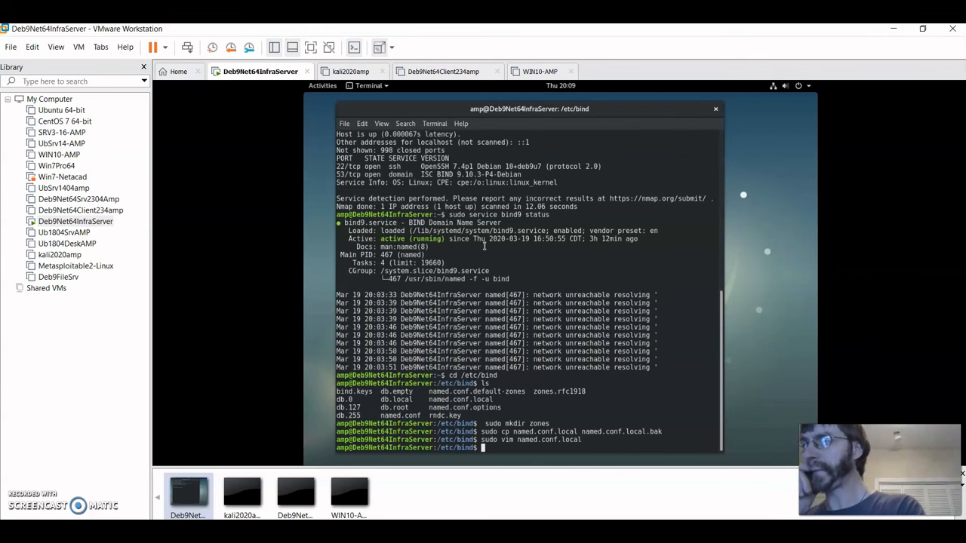
# - Reopen named.conf.local to verify the tstc.local zone block, then quit vim
pyautogui.press('Up')
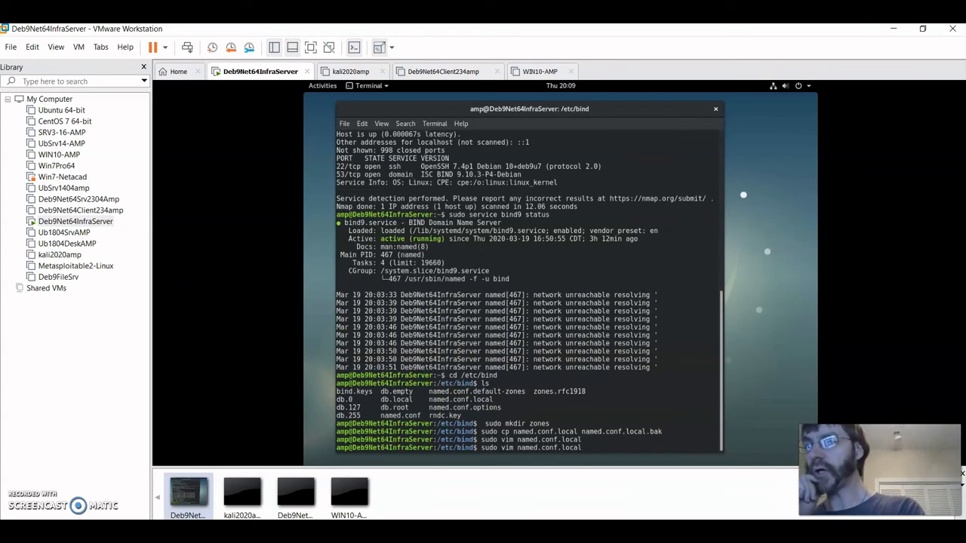
pyautogui.press('Return')
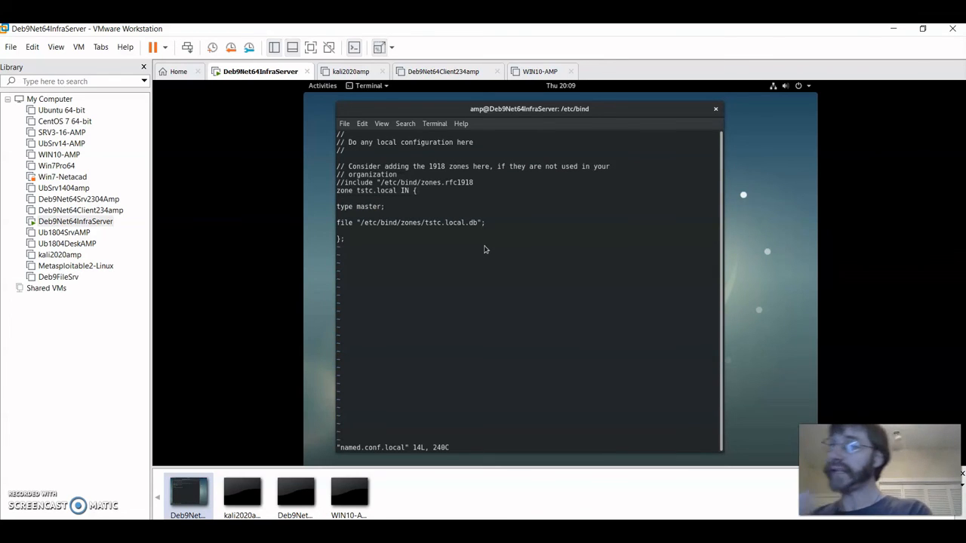
pyautogui.write(':wq')
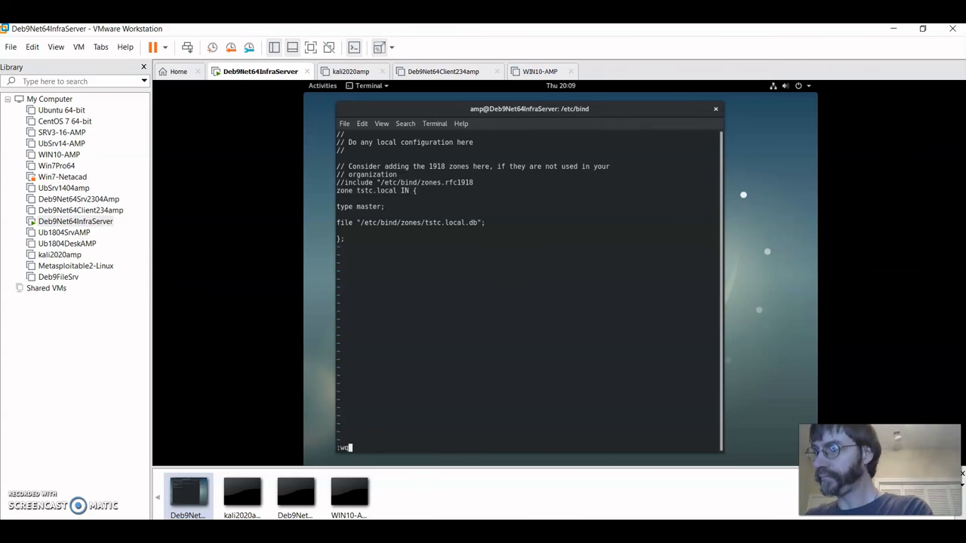
pyautogui.press('Return')
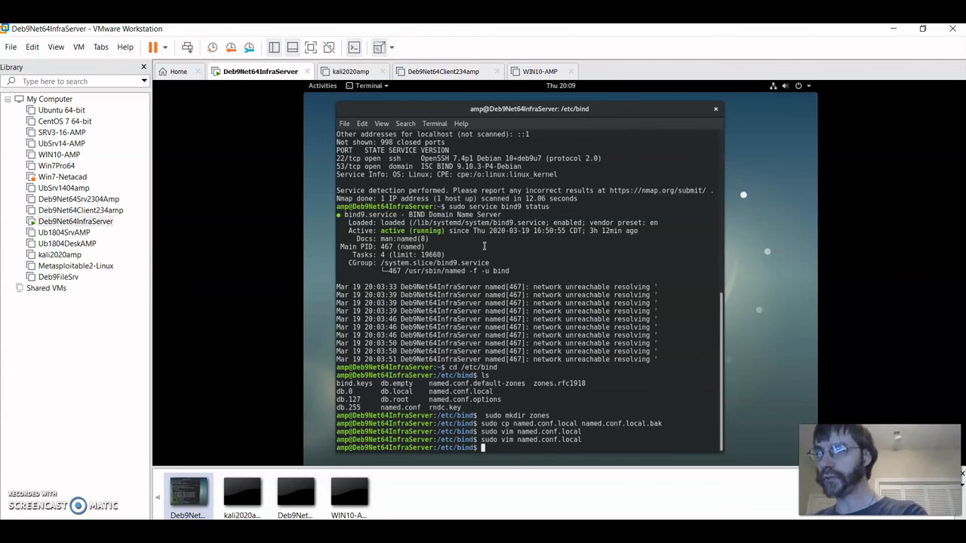
# - In /etc/bind/zones, create an empty tstc.local.db with sudo touch and open it in vim
pyautogui.write('cd zones')
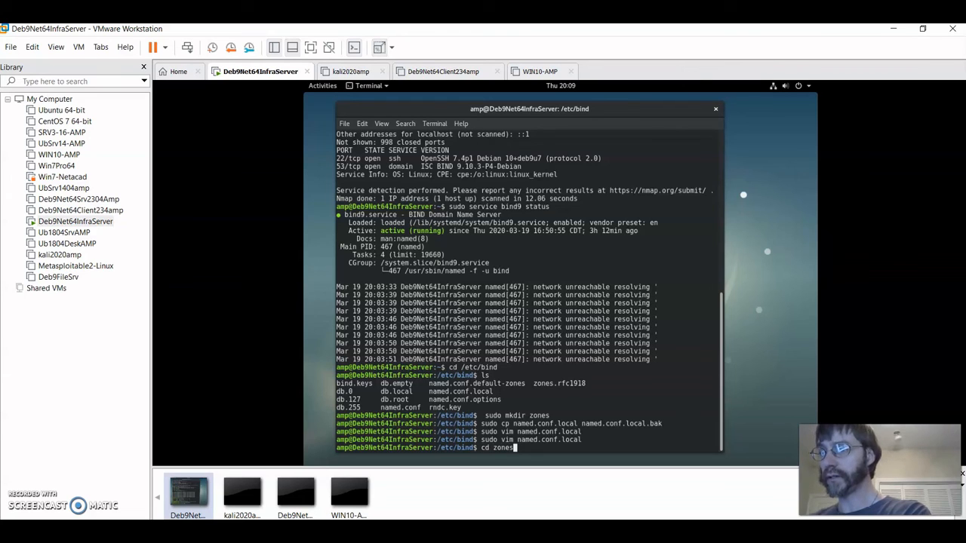
pyautogui.press('Tab')
pyautogui.press('Return')
pyautogui.write('ls')
pyautogui.press('Return')
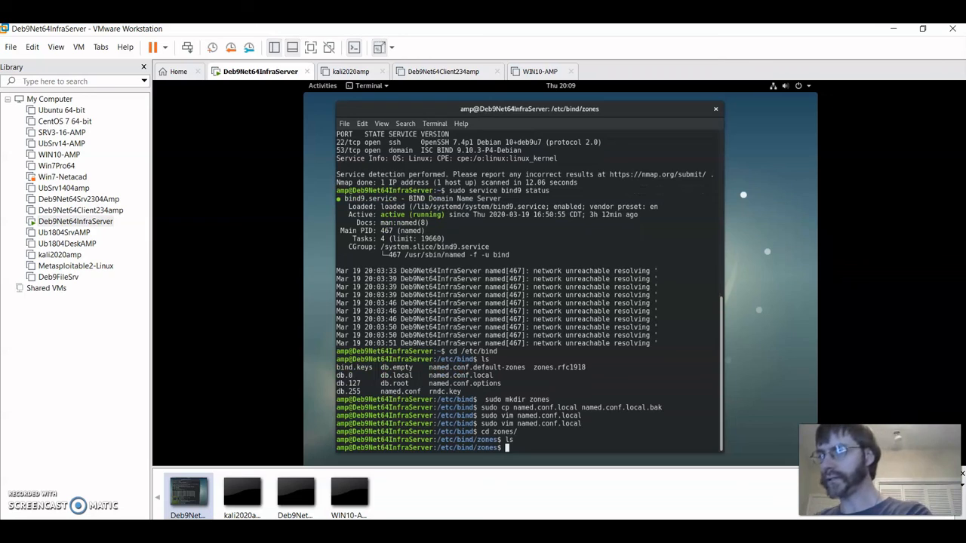
pyautogui.write('sudo touch ')
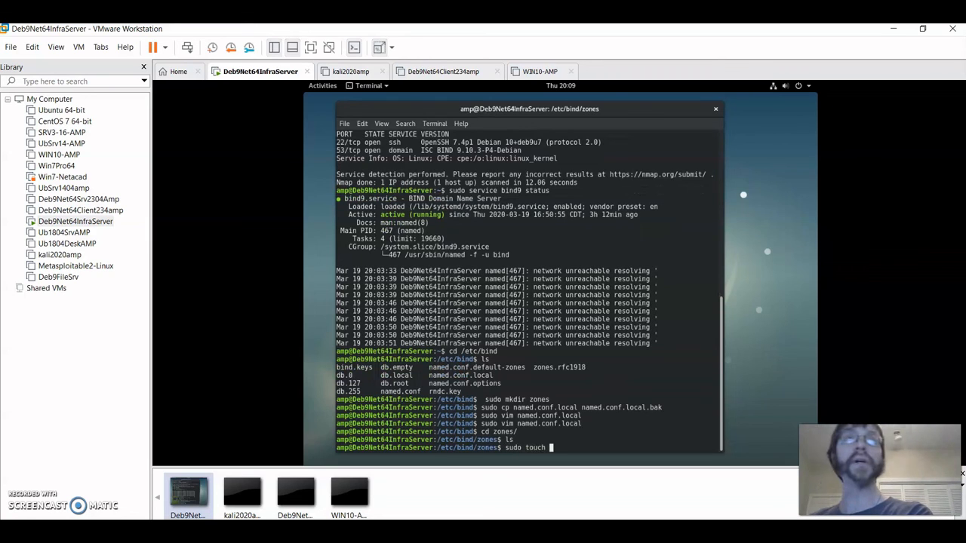
pyautogui.write('tstc')
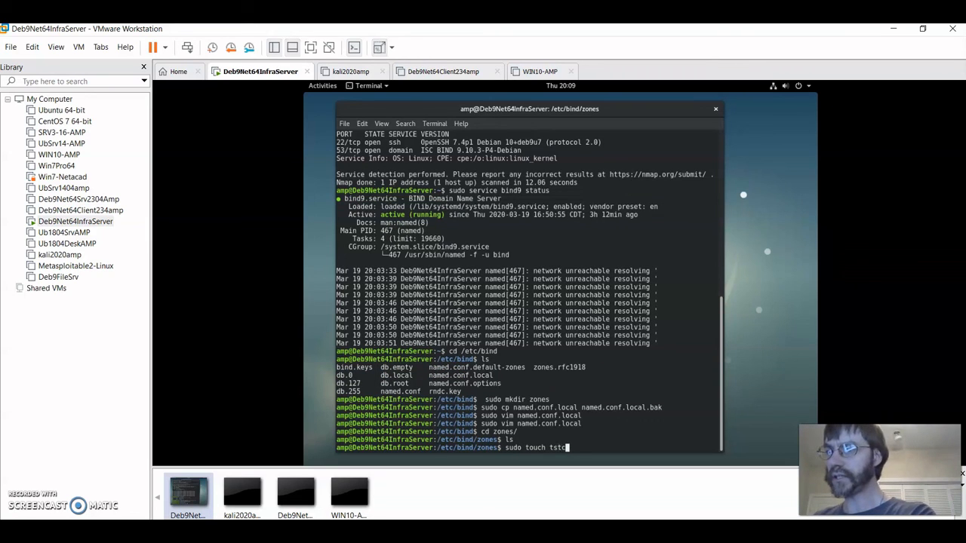
pyautogui.write('.local.db')
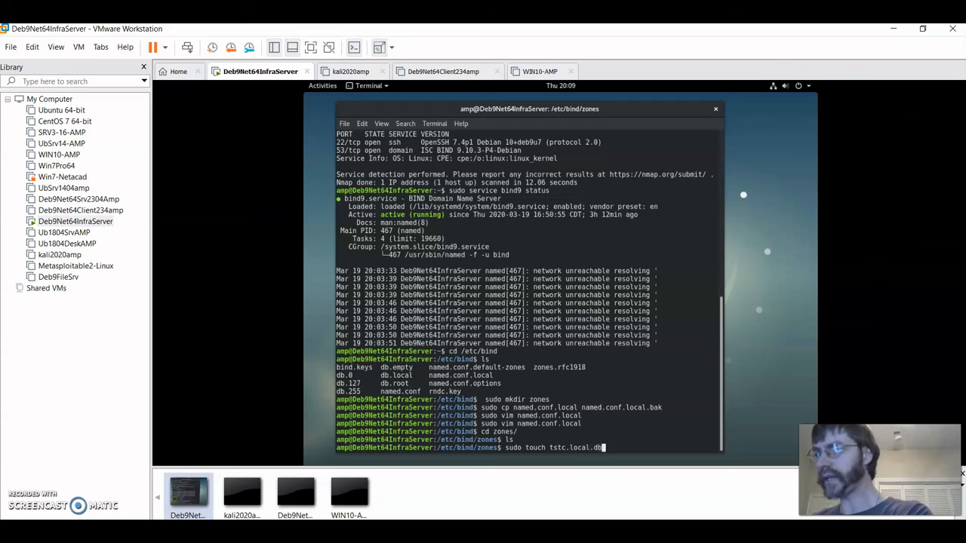
pyautogui.press('Return')
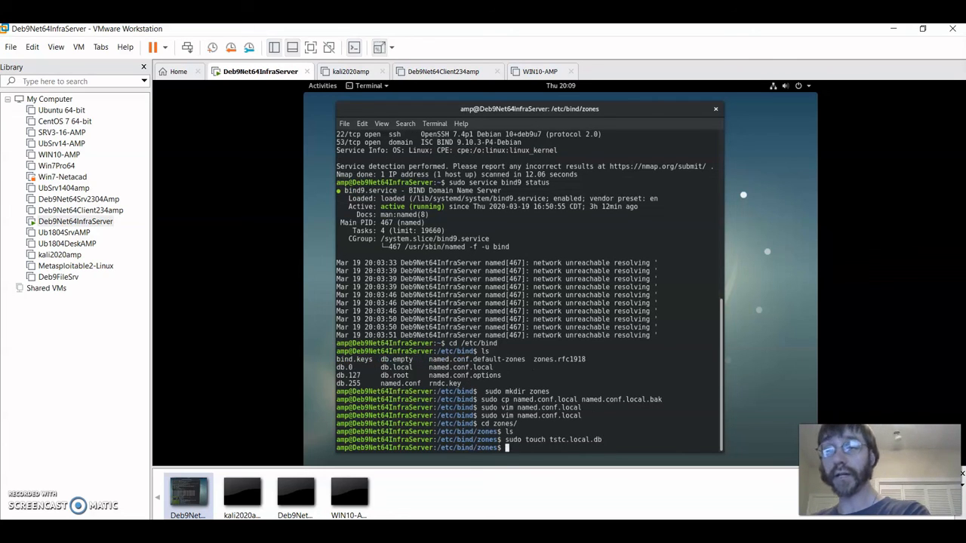
pyautogui.write('sudo vim ')
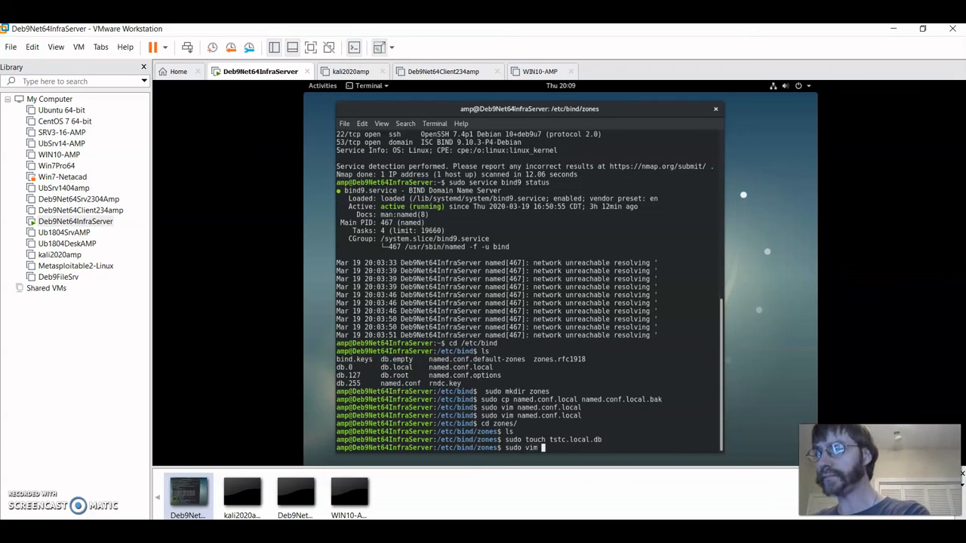
pyautogui.write('tstc.local.db')
pyautogui.press('Return')
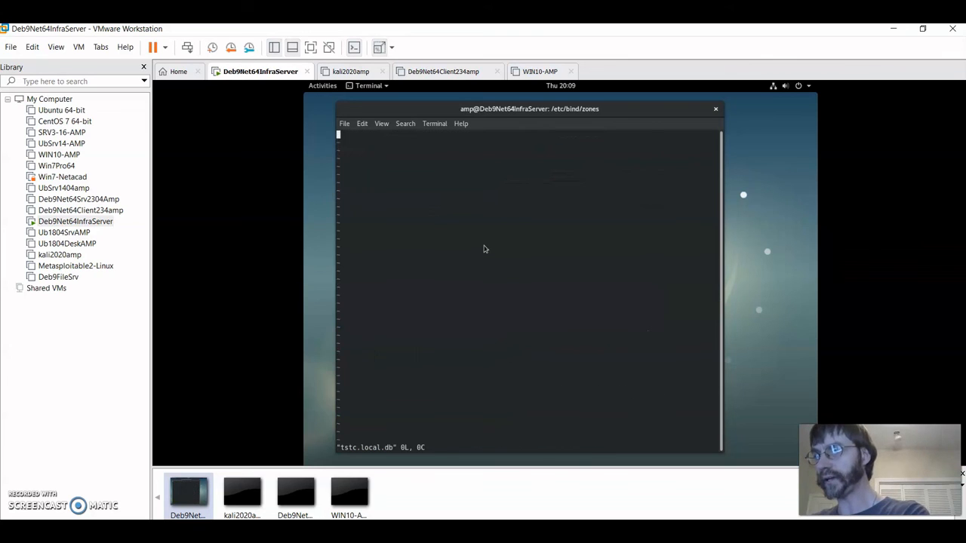